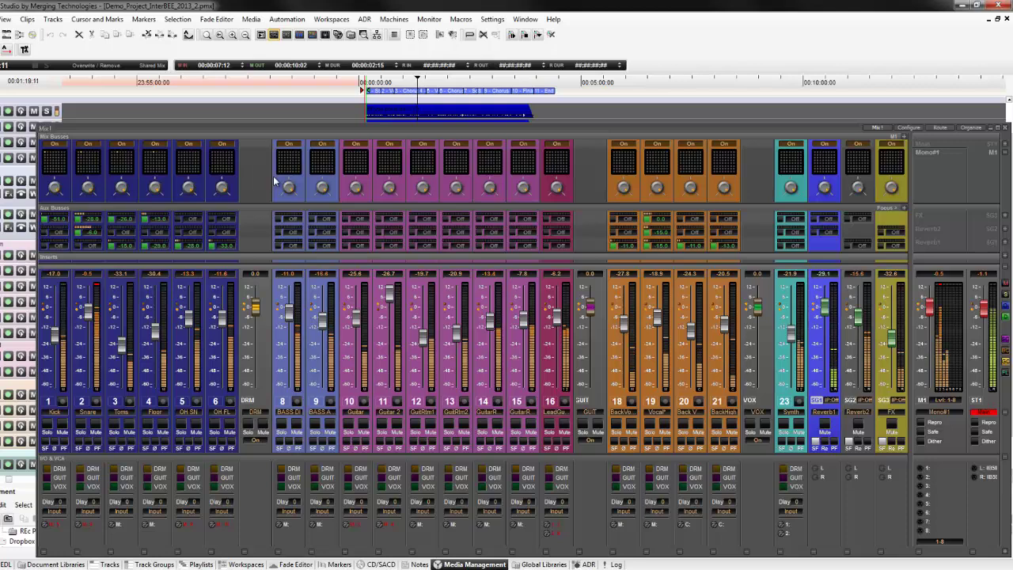
Shift the mixer slightly right and select the Kick, Snare, BASS DI and Guitar strips (1, 2, 8, 10).
left_click_drag(264, 126, 291, 121)
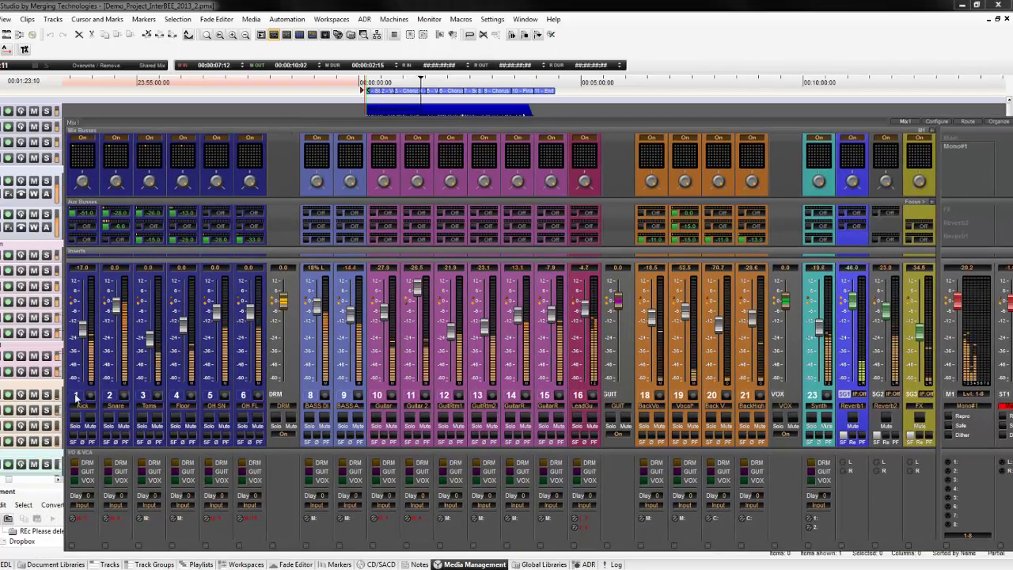
left_click(75, 395)
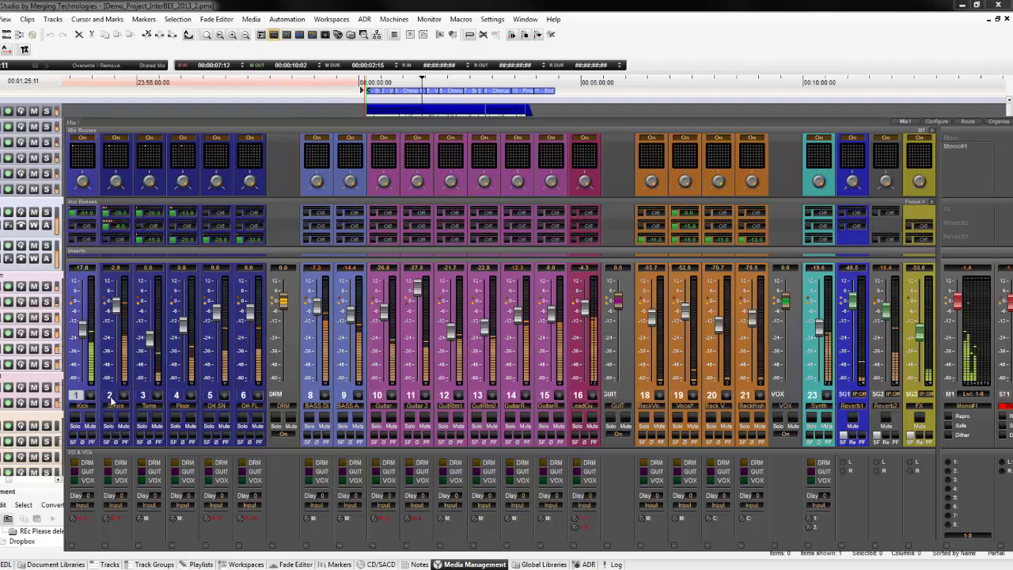
left_click(110, 397)
left_click(309, 398)
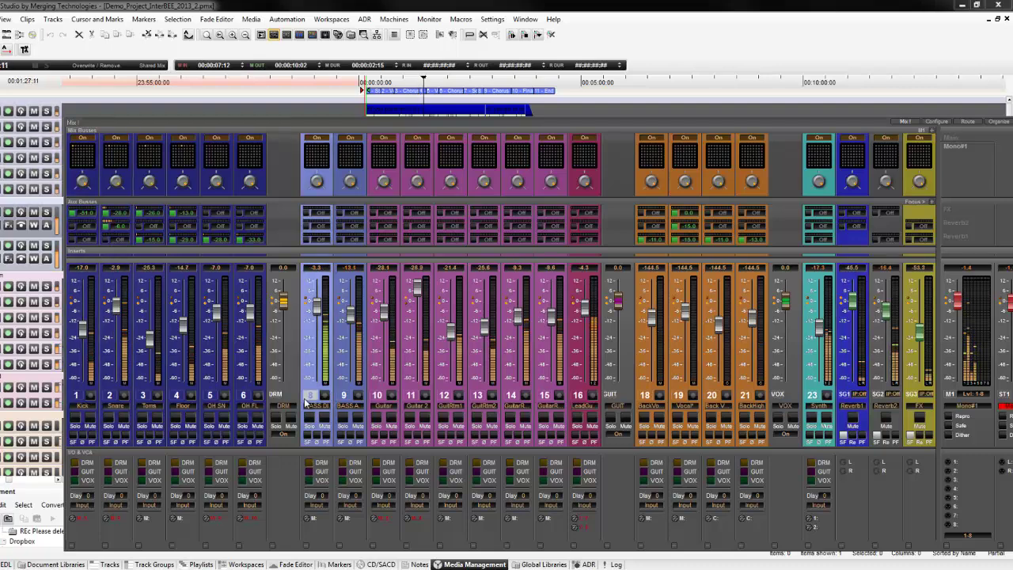
left_click(381, 310)
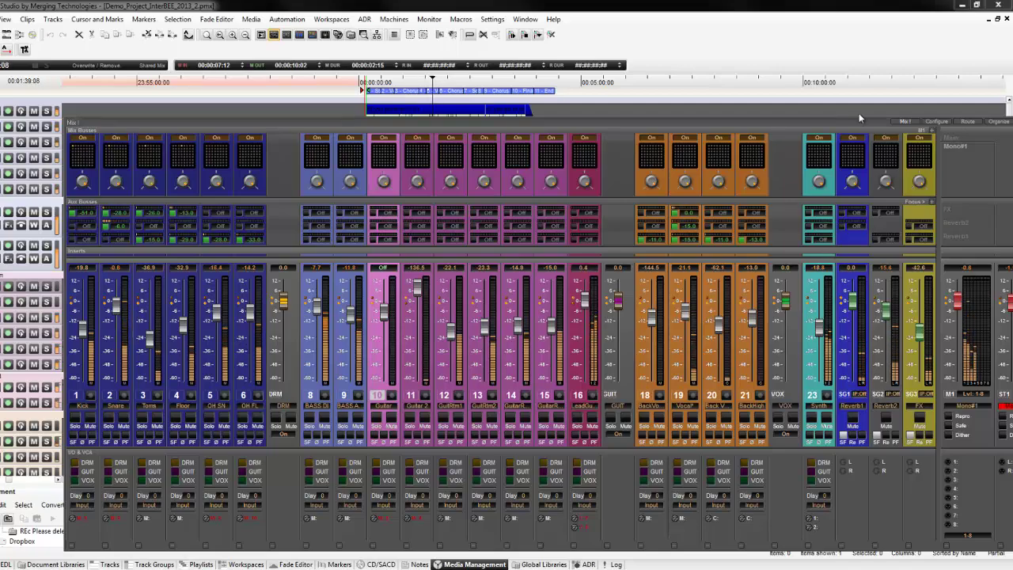
Move the mixer left over the track list and turn on signal-flow colouring of the strips.
left_click_drag(859, 113, 761, 115)
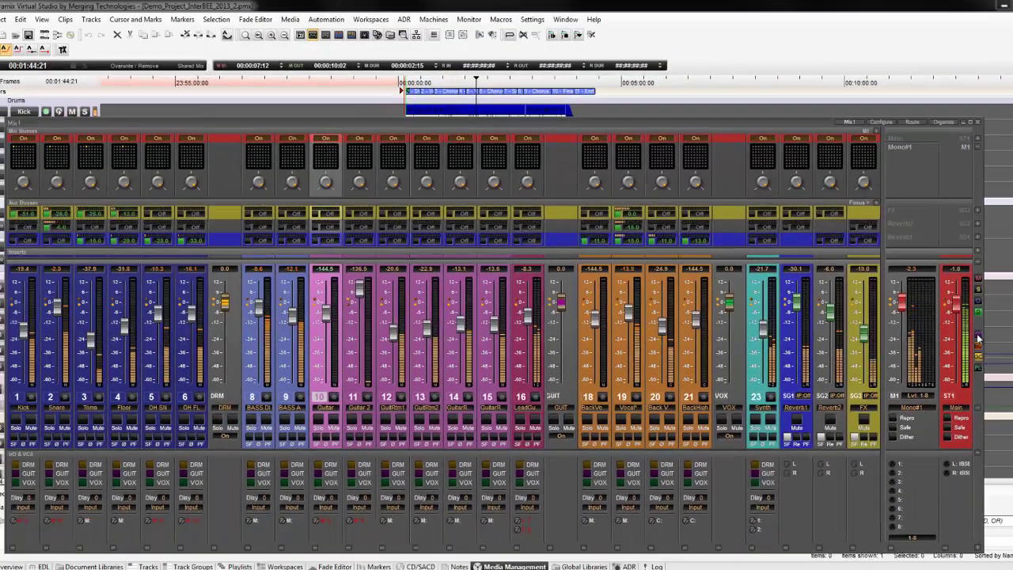
left_click(975, 340)
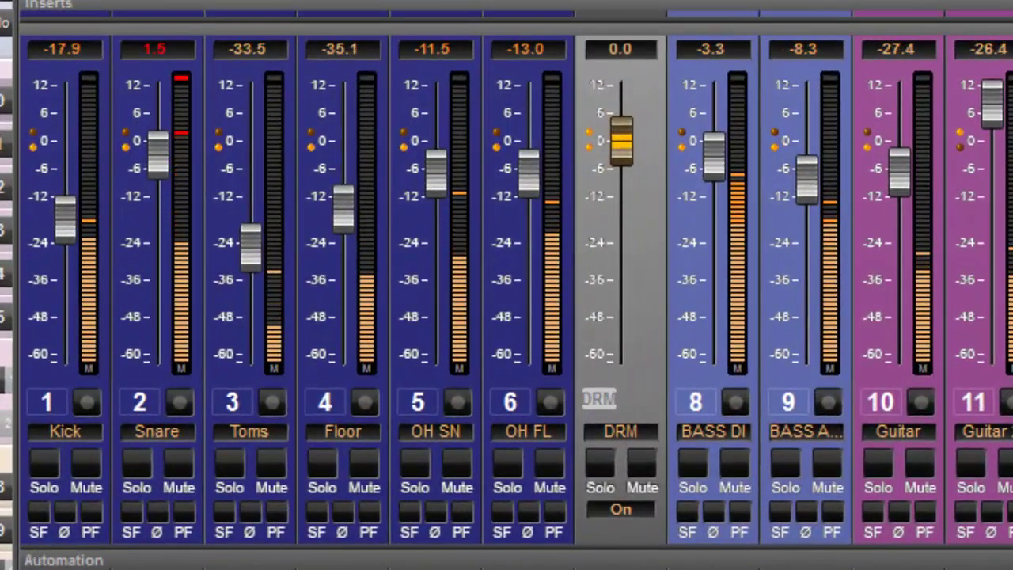
Lower the DRM VCA to about -11.7 and assign Kick, Snare, Toms, Floor, OH SN and OH FL to it.
left_click_drag(631, 143, 446, 132)
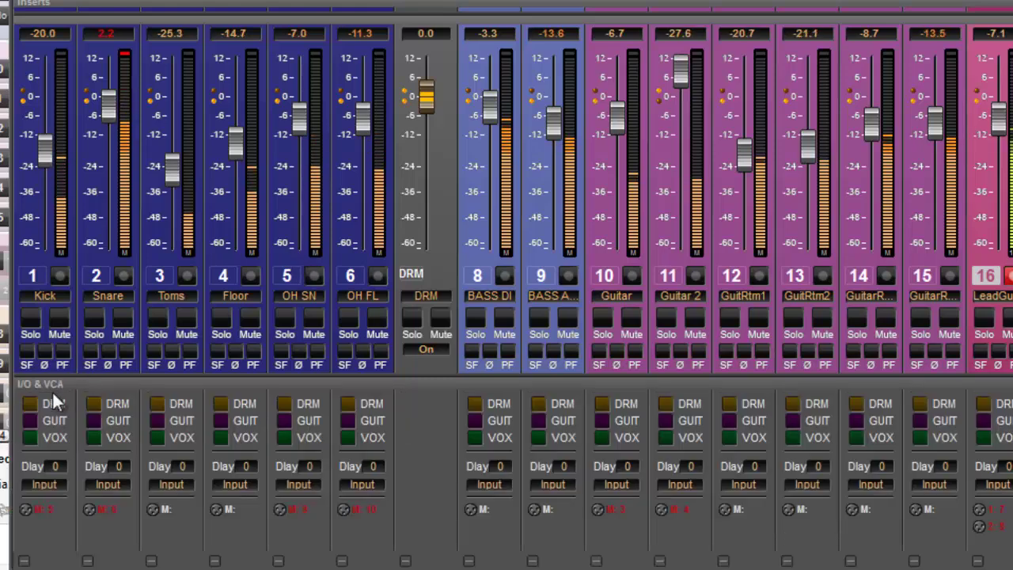
left_click(31, 405)
left_click(92, 405)
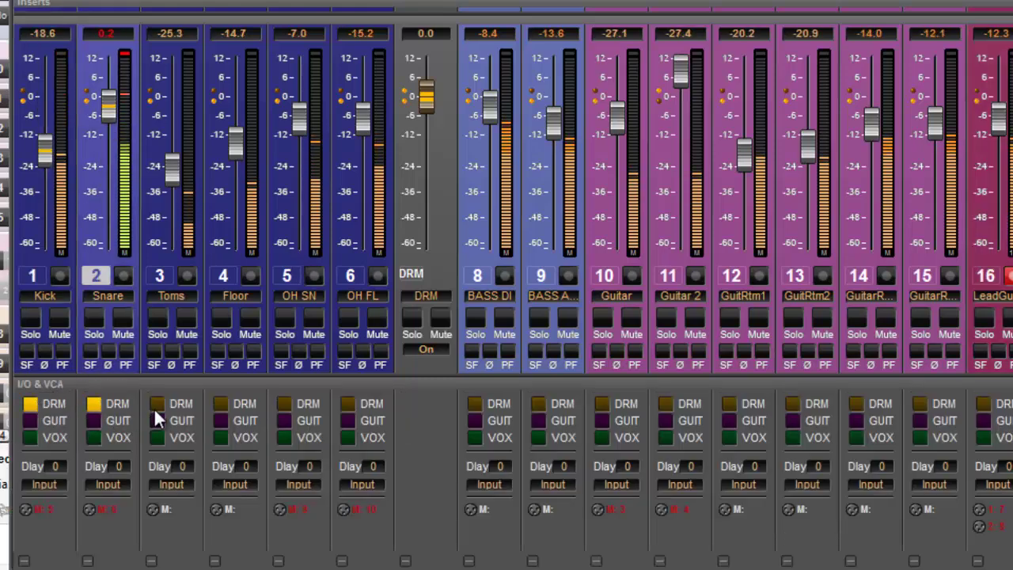
left_click(155, 405)
left_click(220, 404)
left_click(284, 404)
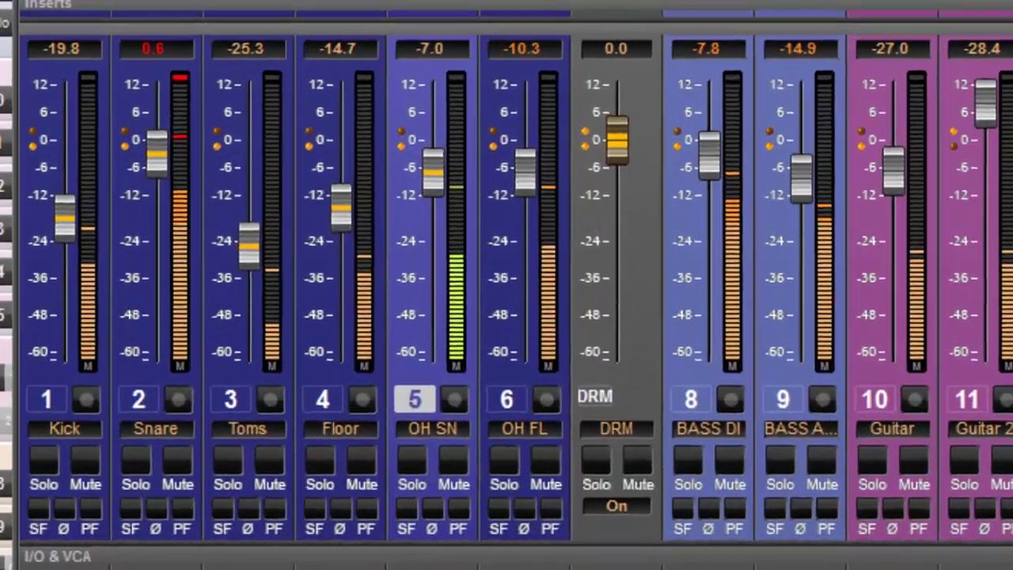
left_click(506, 399)
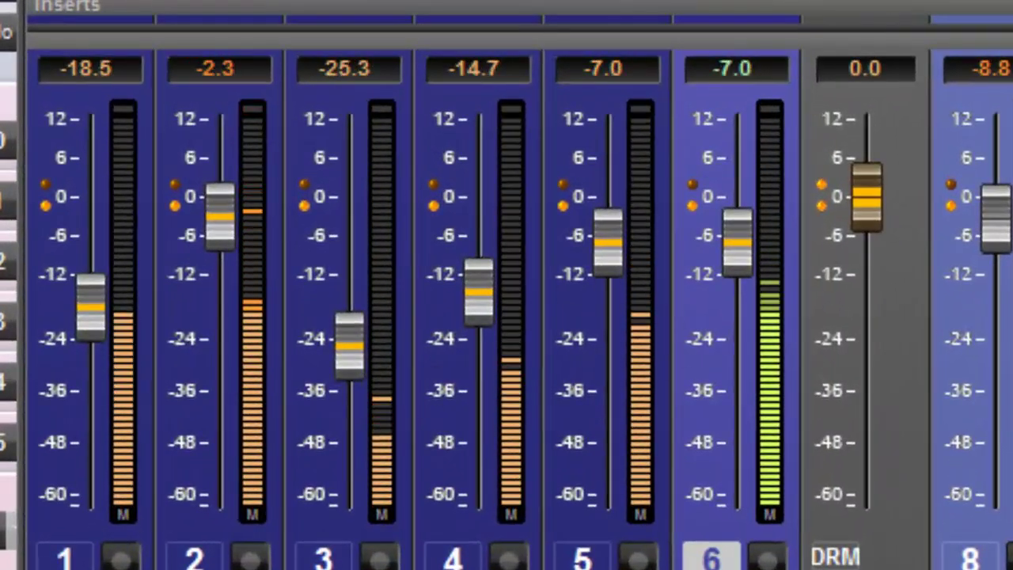
Select BASS DI, assign Guitar 2 to GUIT, and take Guitar out of the DRM VCA group.
left_click(970, 558)
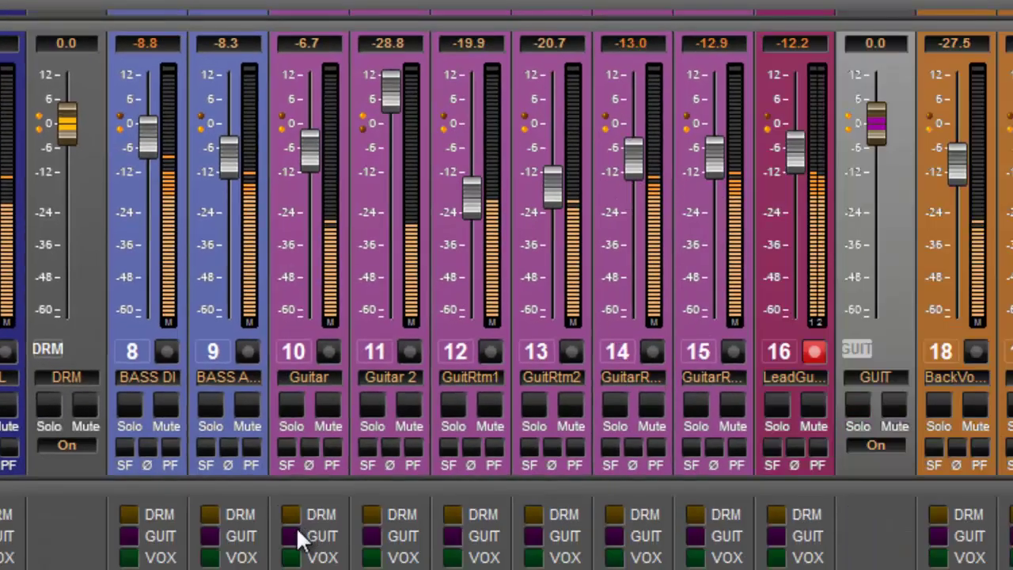
left_click(301, 538)
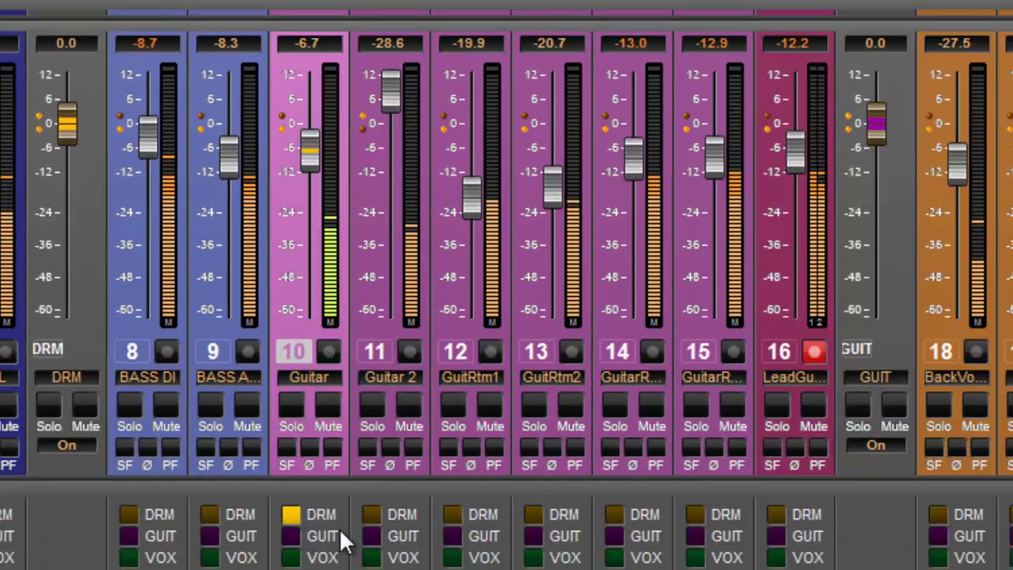
left_click(370, 538)
left_click(291, 519)
left_click(794, 198)
Assign Guitar, GuitRtm1, GuitRtm2 and channels 14–16 to the GUIT VCA.
left_click(293, 538)
left_click(454, 538)
left_click(535, 539)
left_click(615, 538)
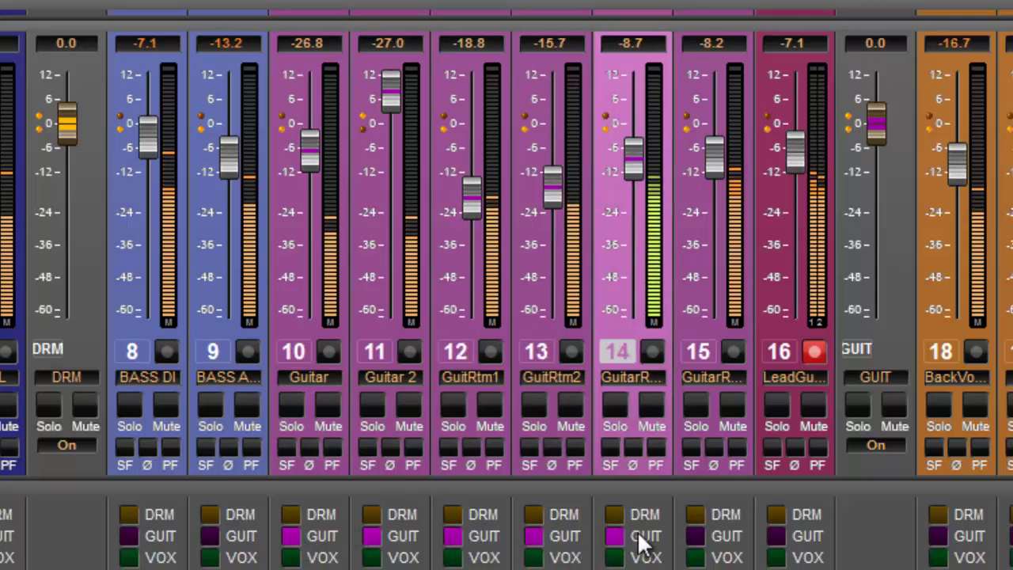
left_click(696, 539)
left_click(777, 538)
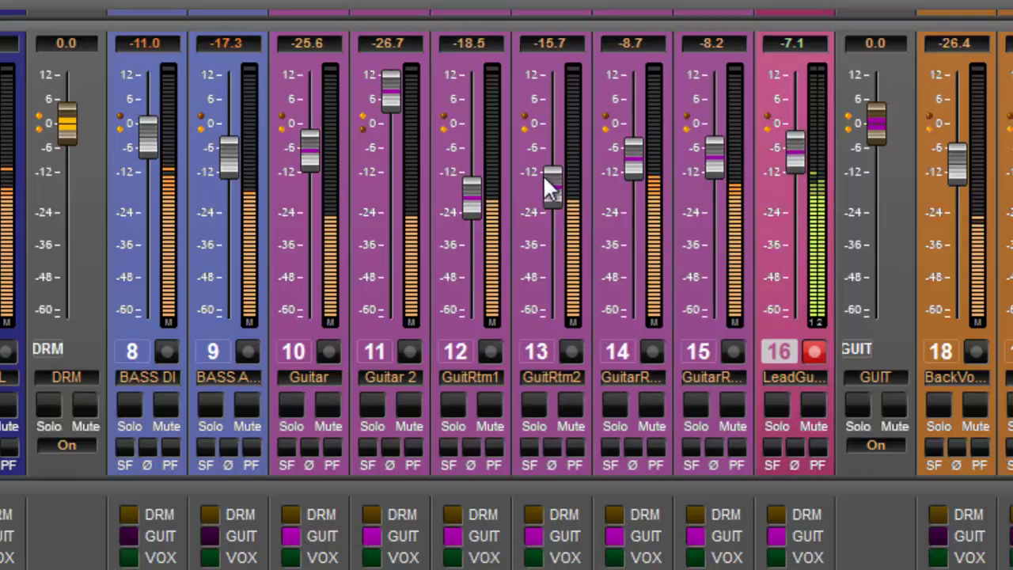
Lower the GUIT VCA to -4.7 and also add Guitar and Guitar 2 to DRM.
left_click_drag(874, 124, 875, 144)
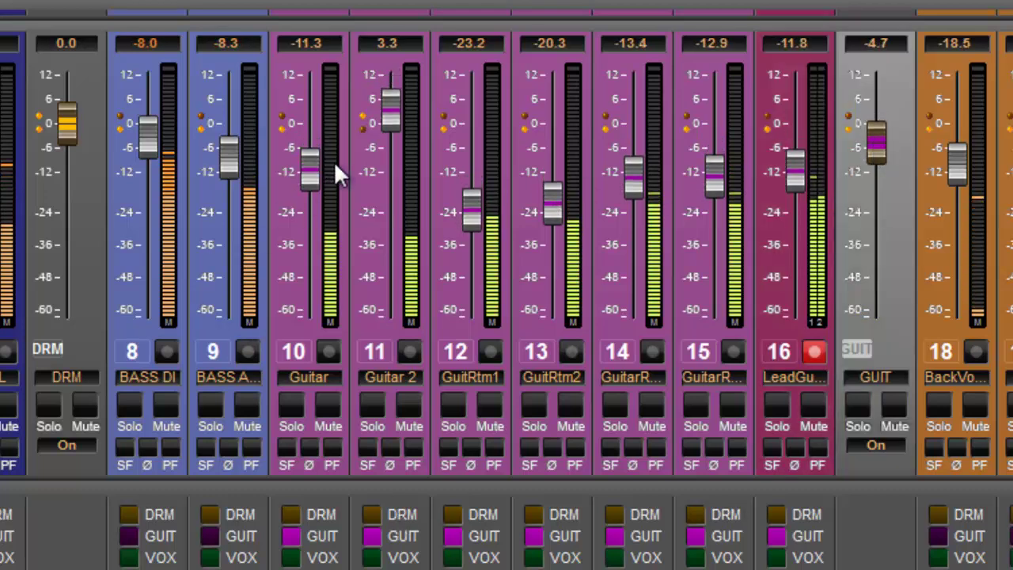
left_click(290, 514)
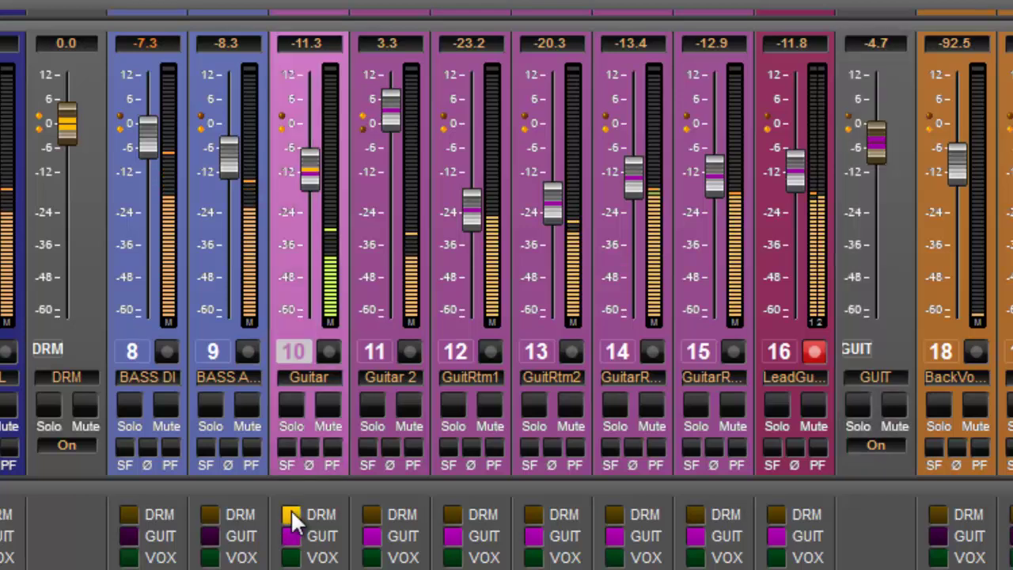
left_click(372, 514)
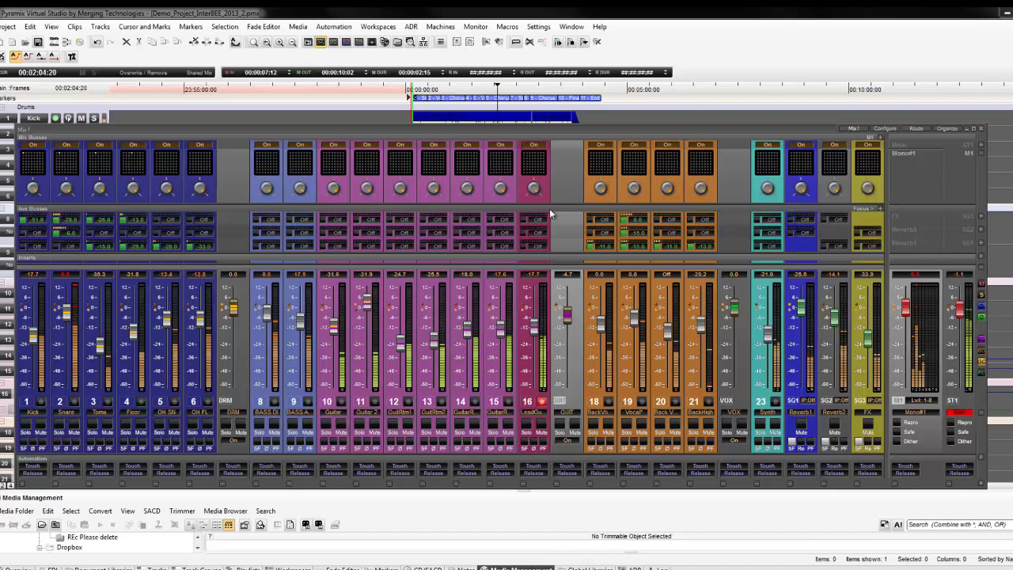
Nudge the mixer window up and slightly right above the Media Management panel.
left_click_drag(561, 128, 570, 114)
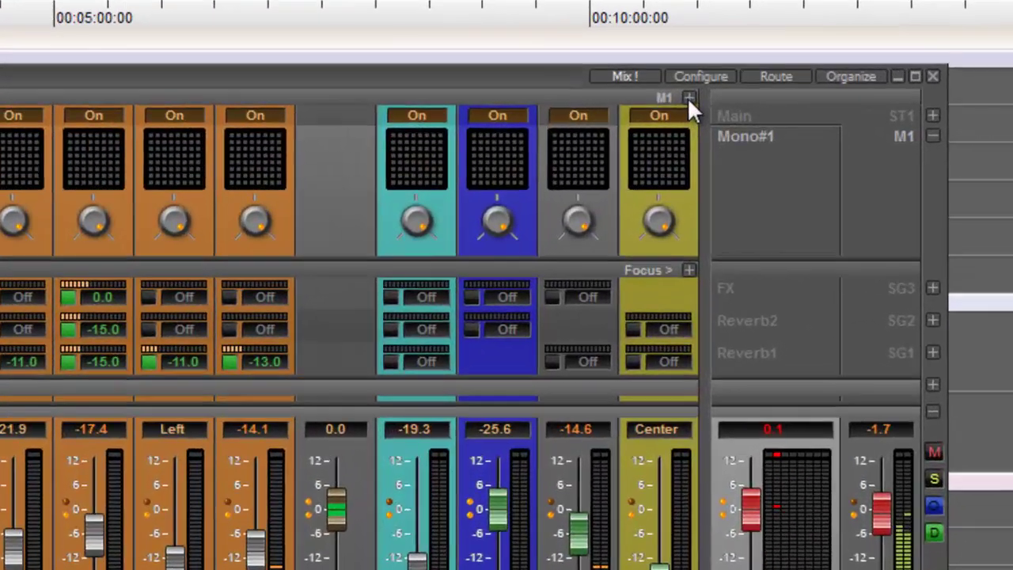
Focus the mix-bus section on ST1 - Main, then switch it to M1 - Mono#1.
left_click(891, 122)
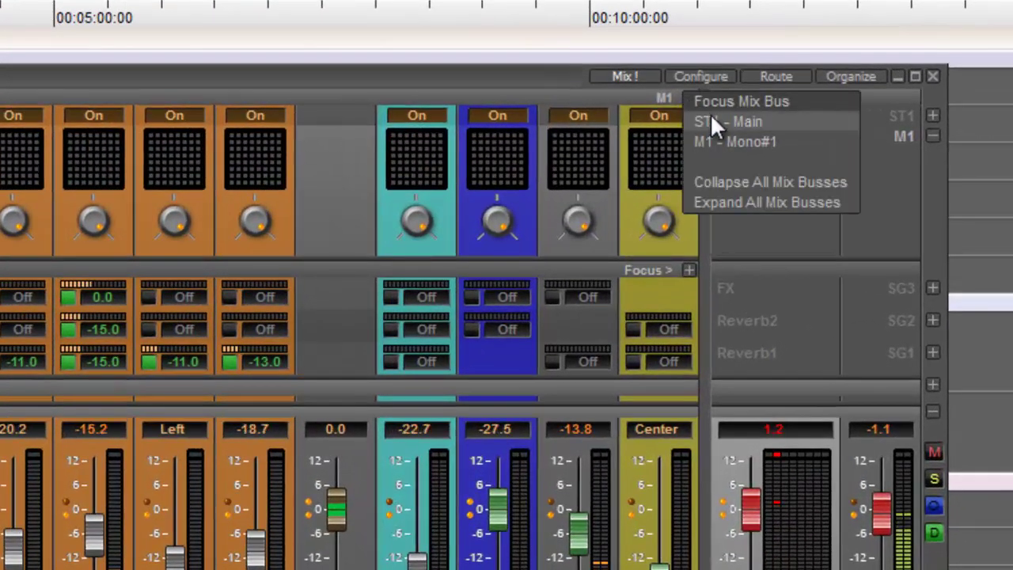
left_click(712, 122)
left_click(688, 97)
left_click(710, 139)
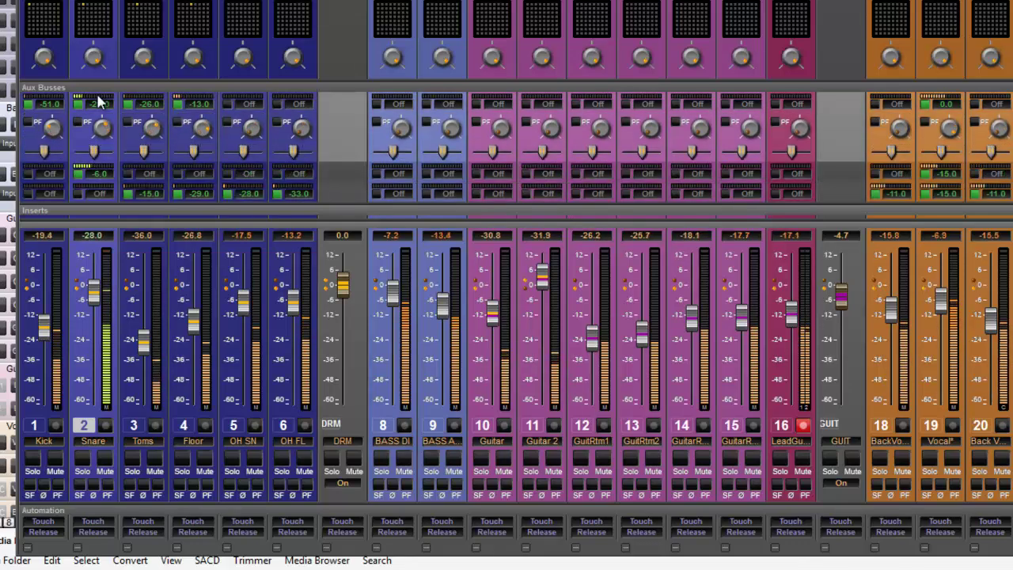
Move an aux send row above the PF knob row and set Floor's aux send to -17.0.
left_click_drag(187, 170, 178, 131)
left_click_drag(193, 171, 157, 173)
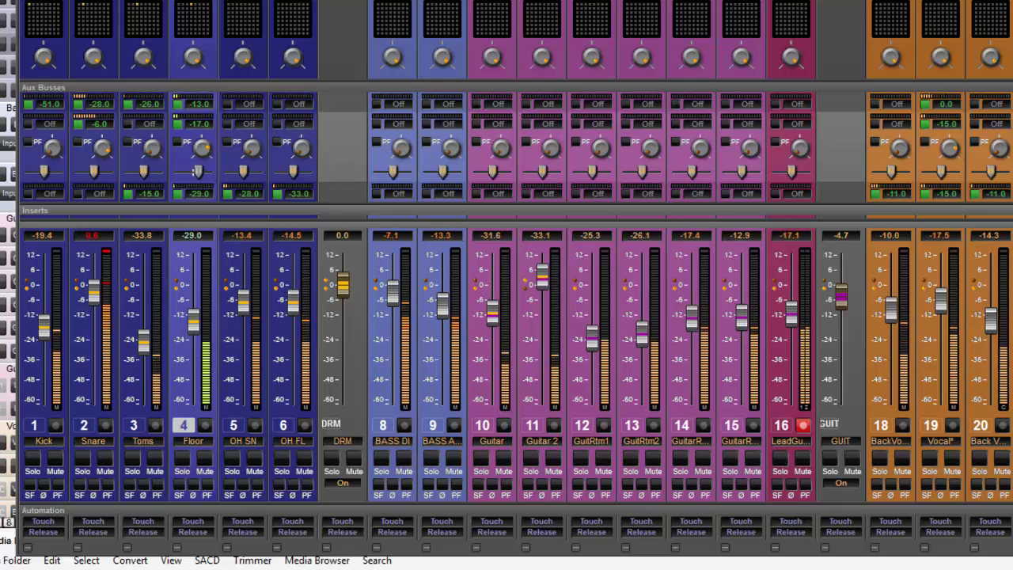
Expand the Inserts section and add a VS3 Effects Filter EqX insert on channel 20.
left_click(35, 210)
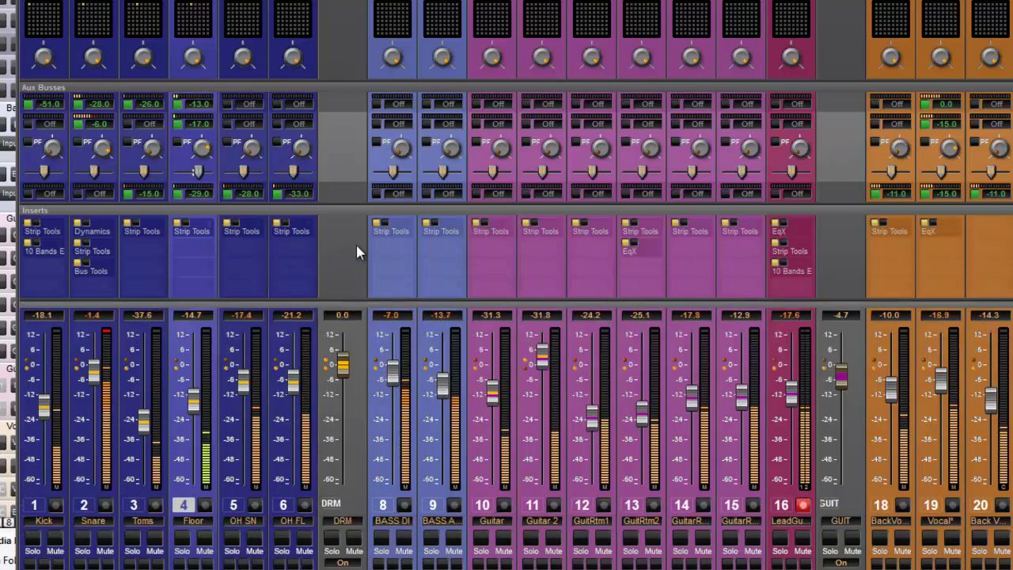
left_click(1000, 236)
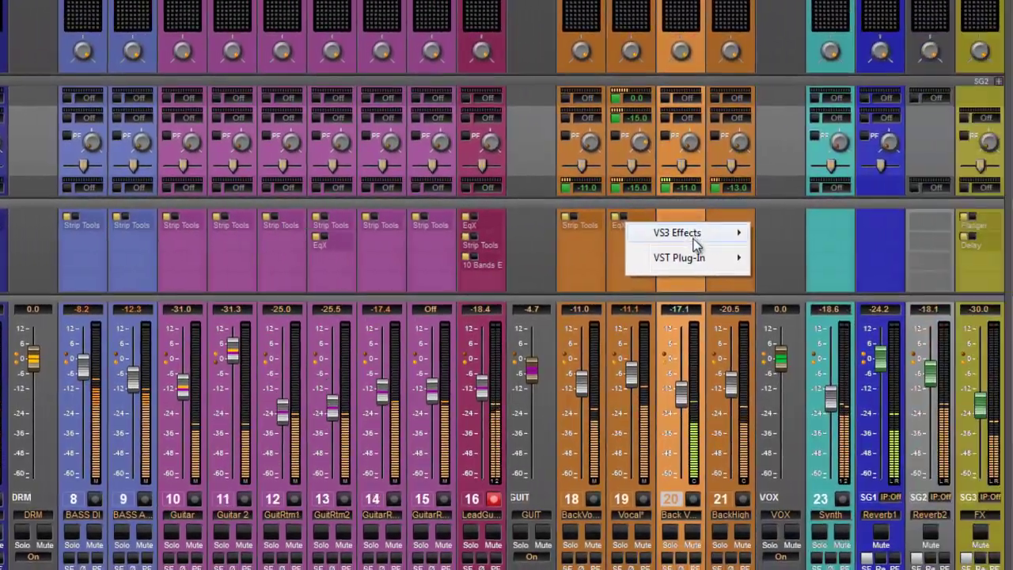
mouse_move(697, 238)
mouse_move(815, 234)
mouse_move(910, 243)
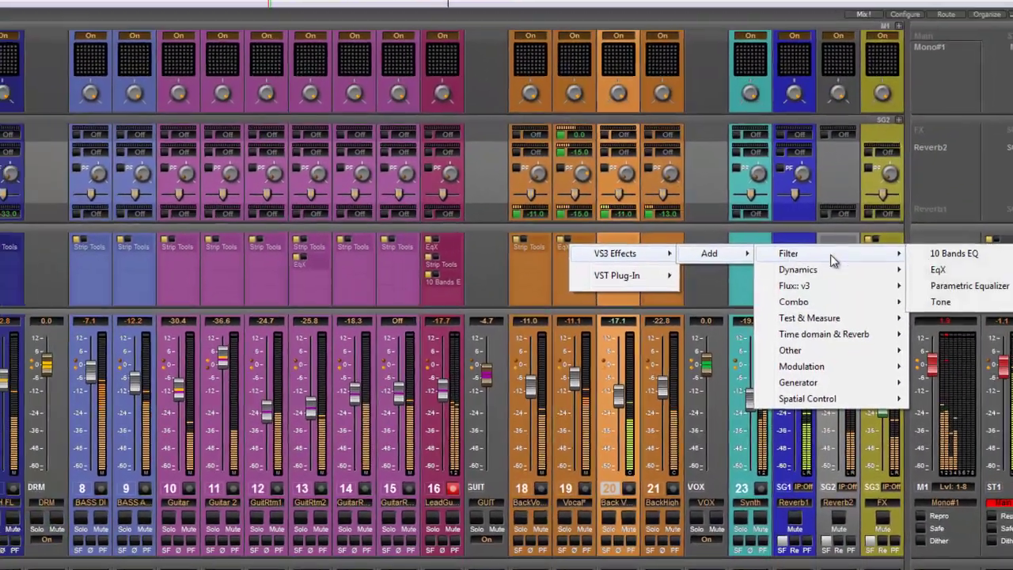
left_click(938, 269)
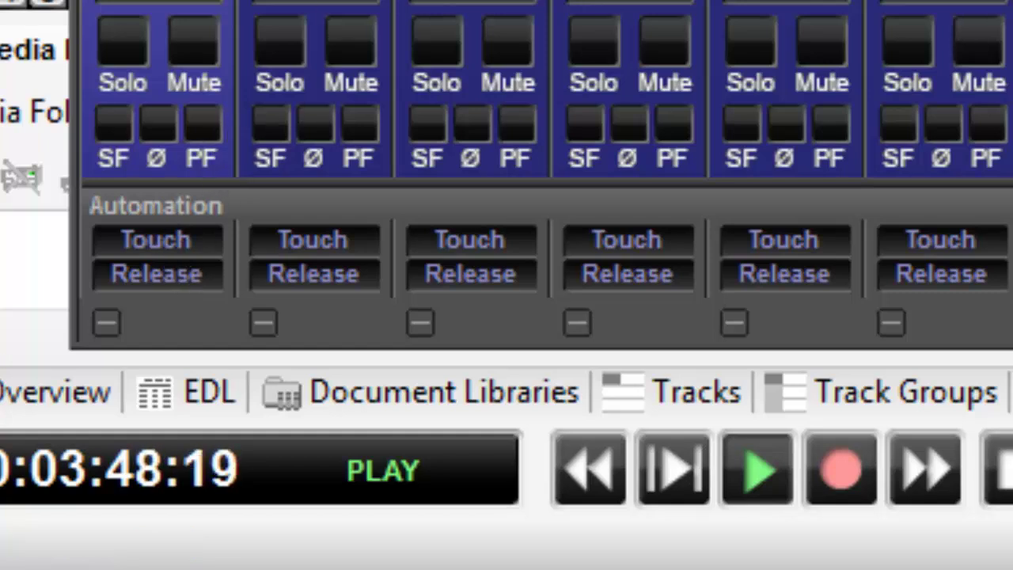
Set the Kick channel's automation mode to Latch and channel 2's to Touch.
left_click(166, 257)
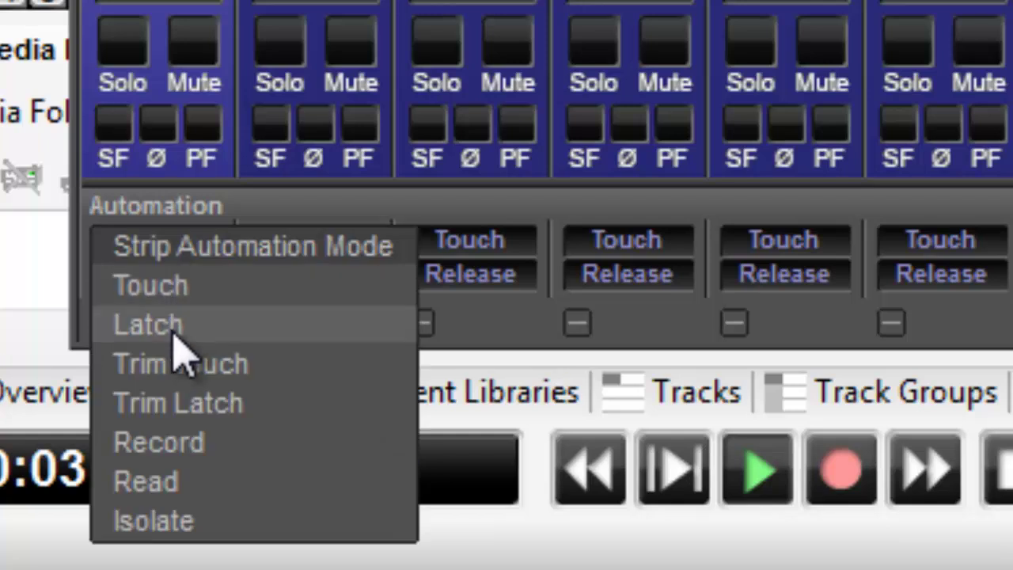
left_click(170, 331)
left_click(336, 261)
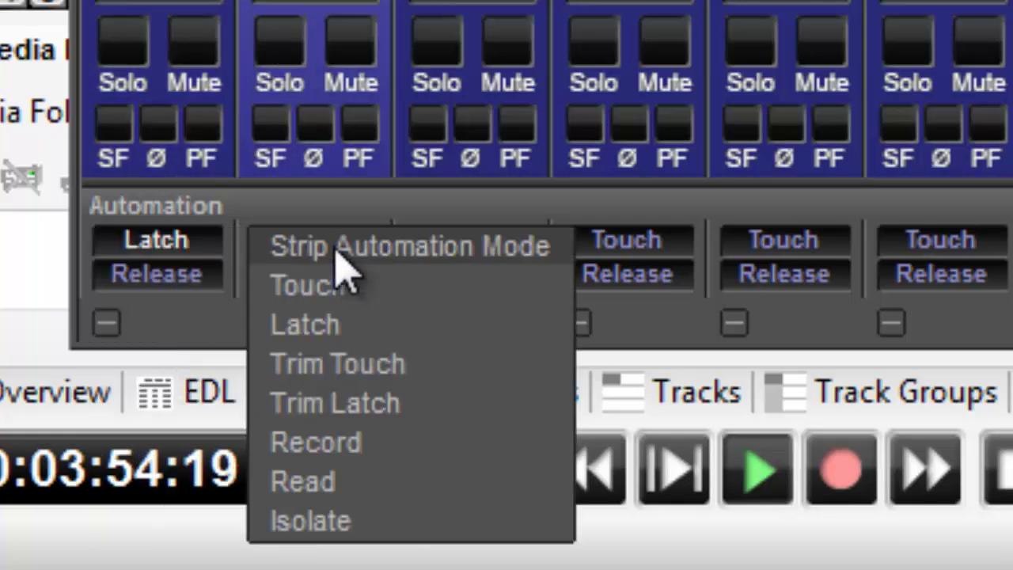
left_click(338, 287)
Switch channel 3 to Trim Touch automation, then back to Touch.
left_click(506, 258)
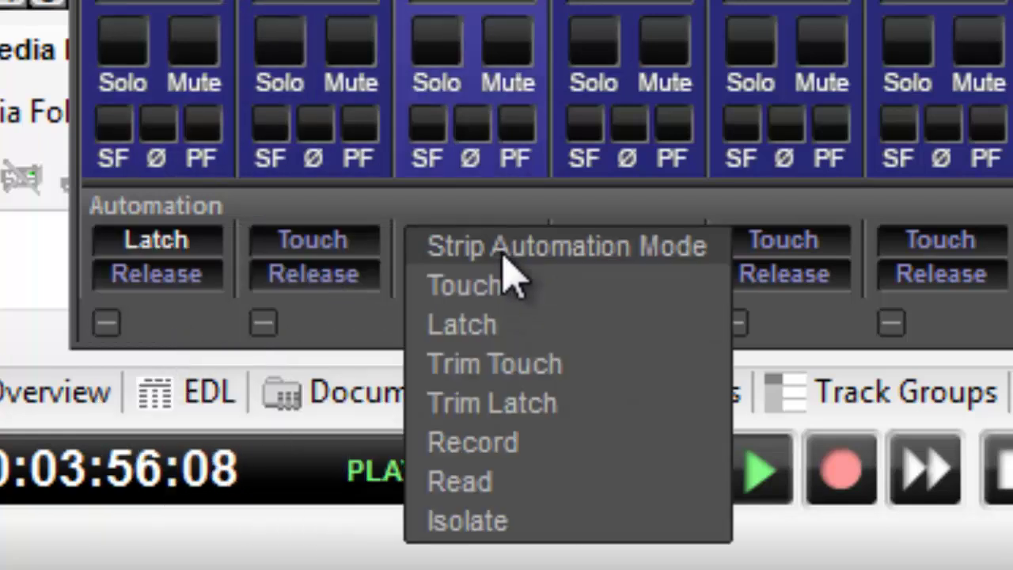
left_click(504, 374)
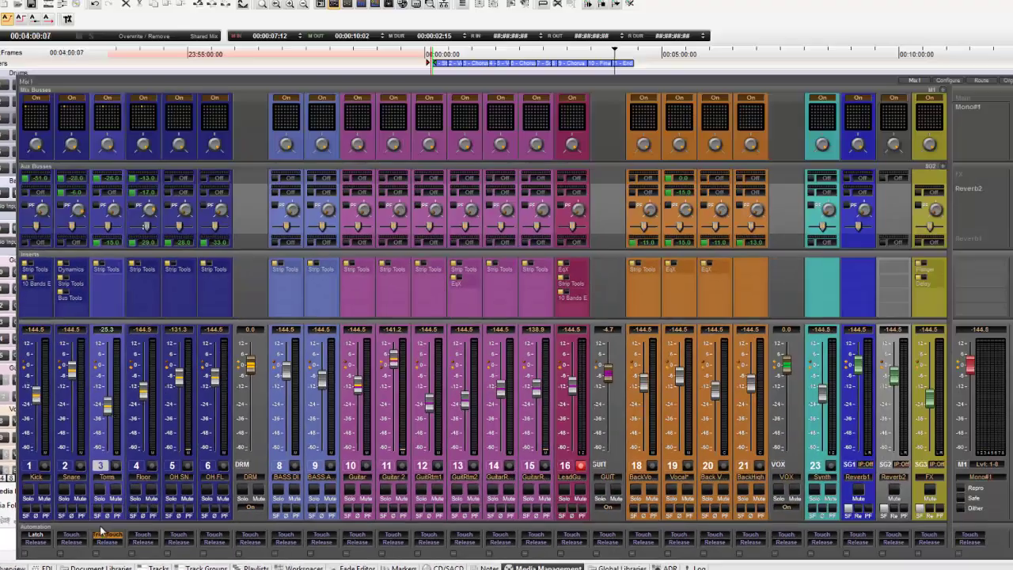
left_click(301, 377)
left_click(112, 545)
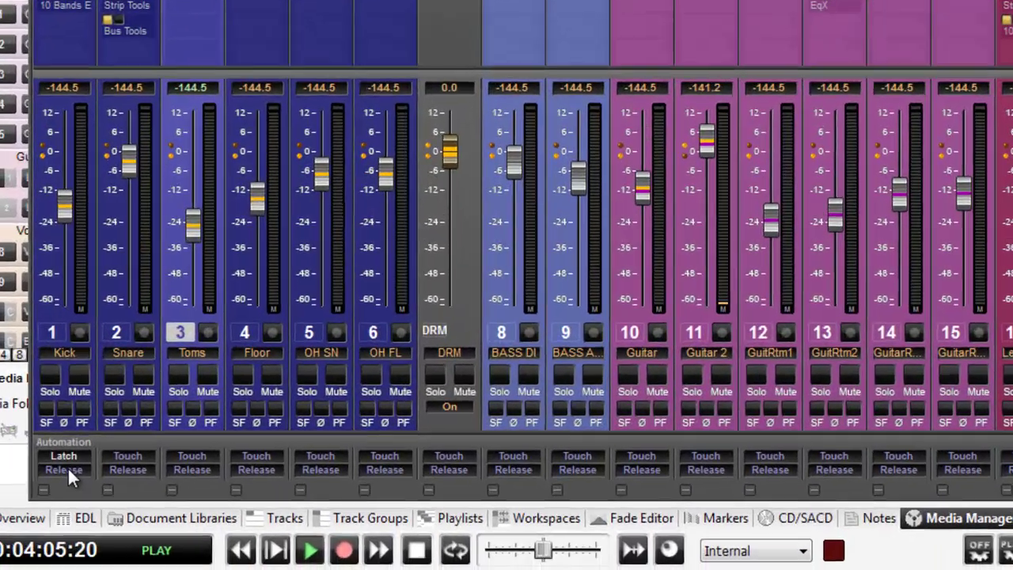
Set channel 1 Kick's Strip Automation Release Mode to Snap.
left_click(38, 543)
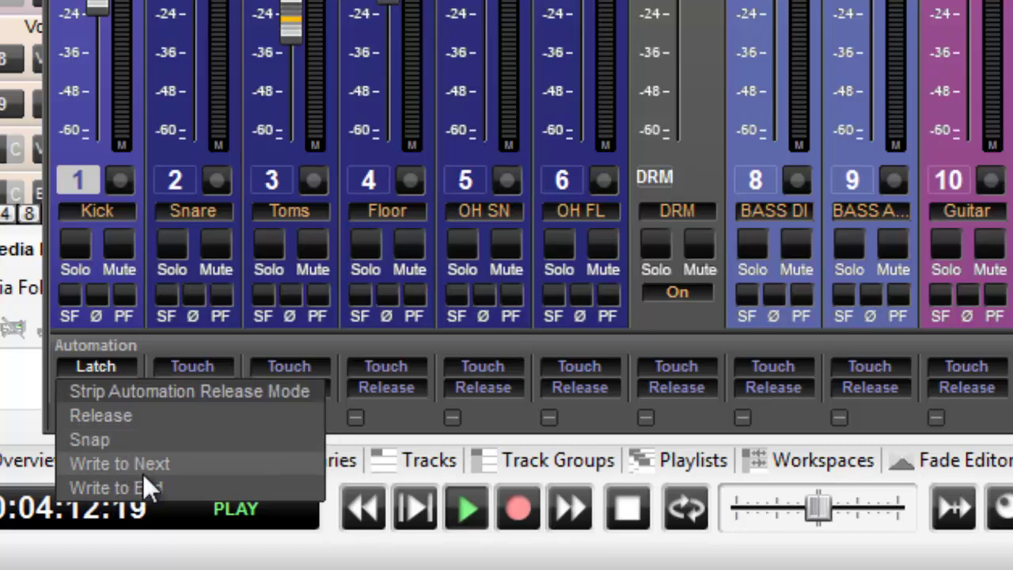
left_click(170, 440)
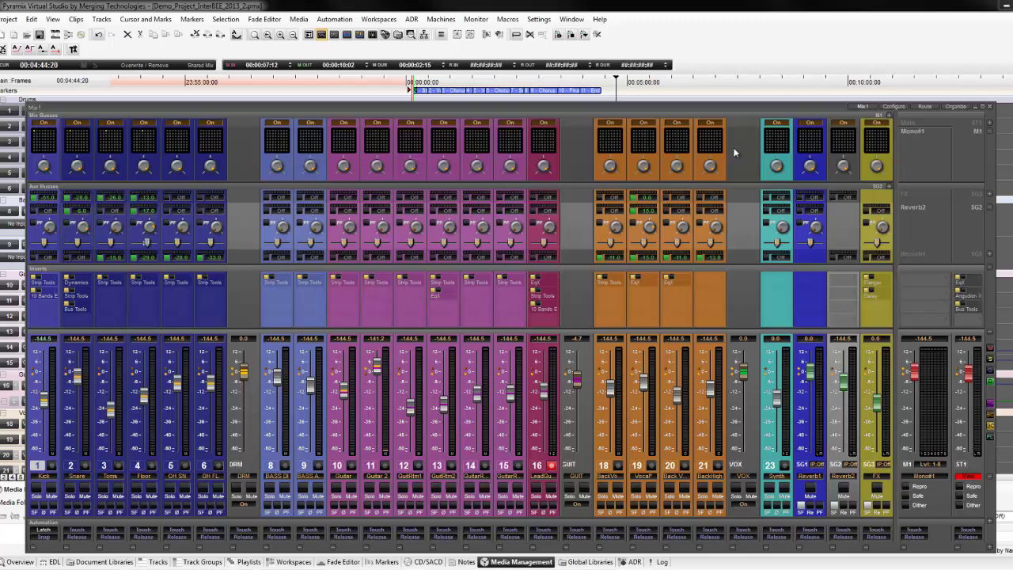
Select the GUIT strip and set its Bus > Automation option to Isolate.
left_click(577, 152)
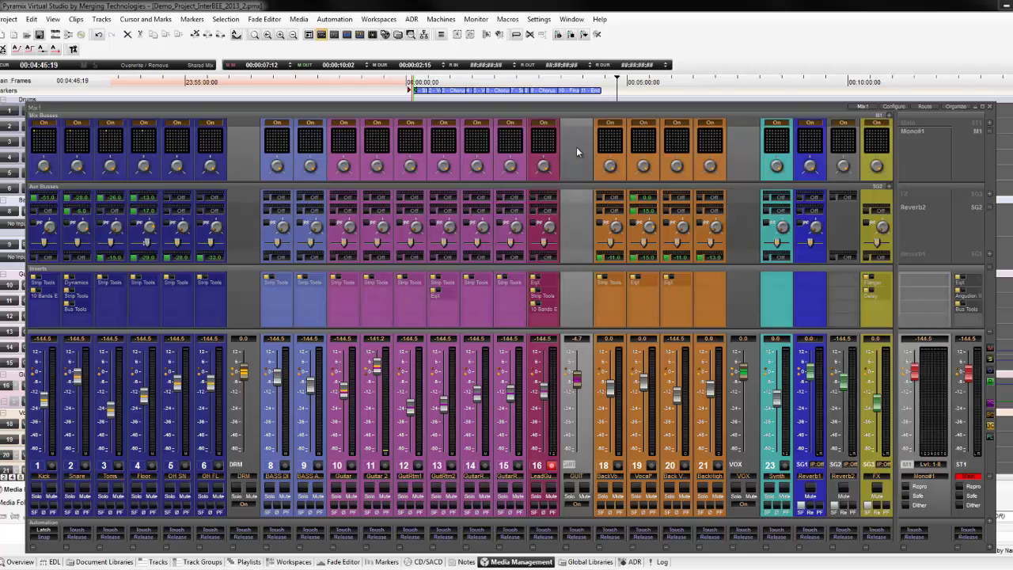
right_click(577, 152)
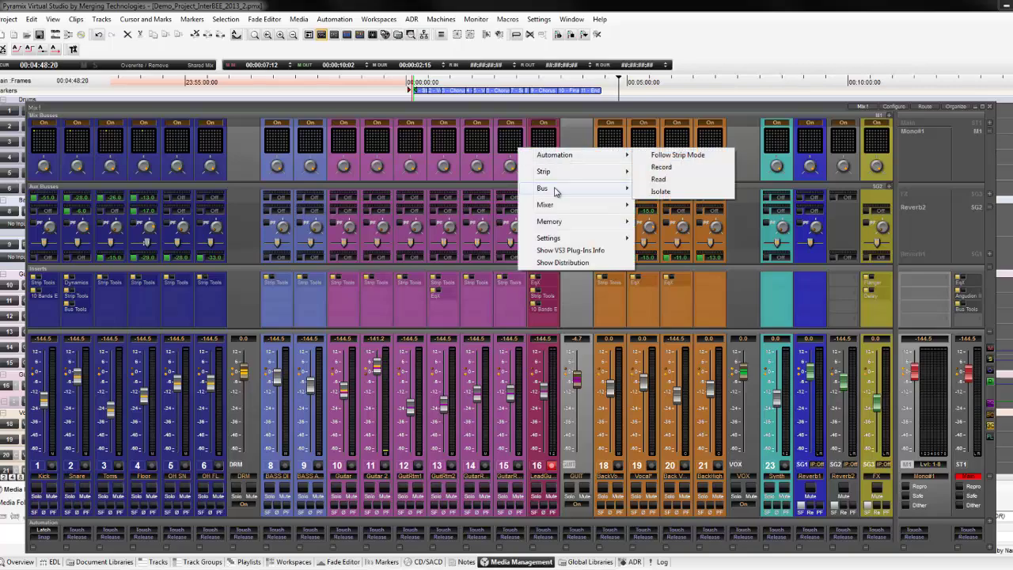
mouse_move(586, 188)
mouse_move(696, 225)
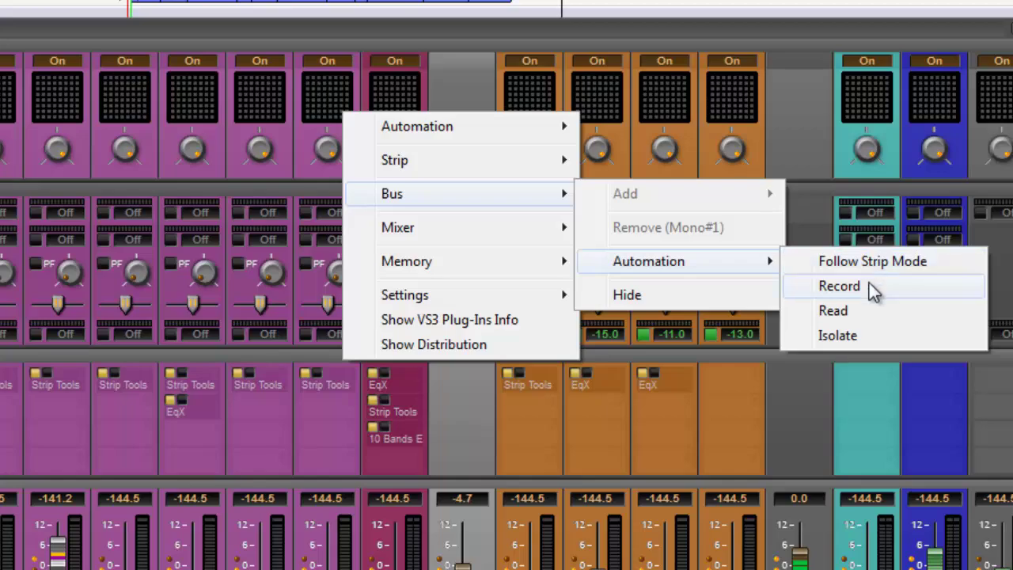
left_click(856, 335)
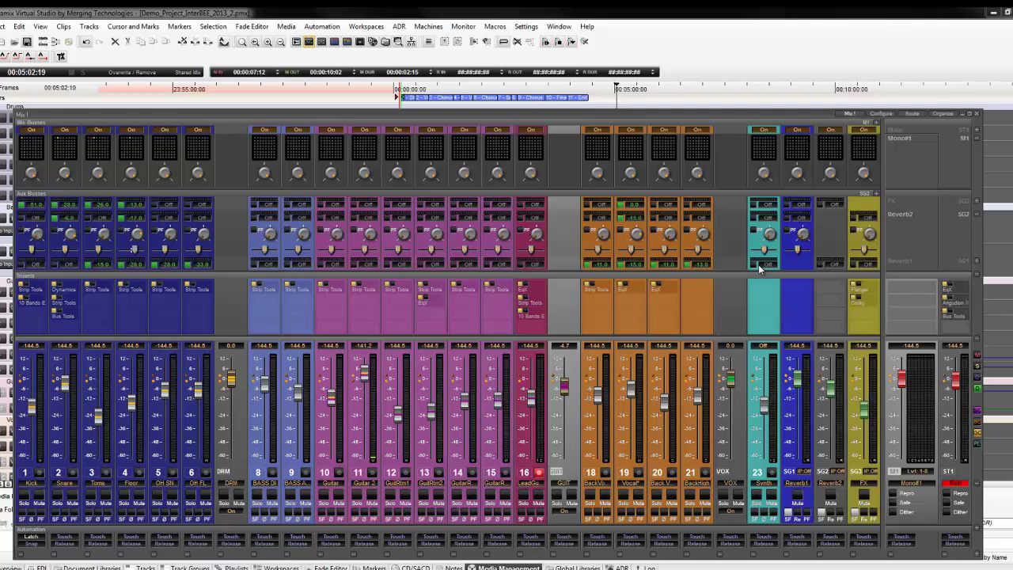
Collapse the Mix Busses section and multi-select the six drum strips, Kick through OH FL.
left_click(981, 140)
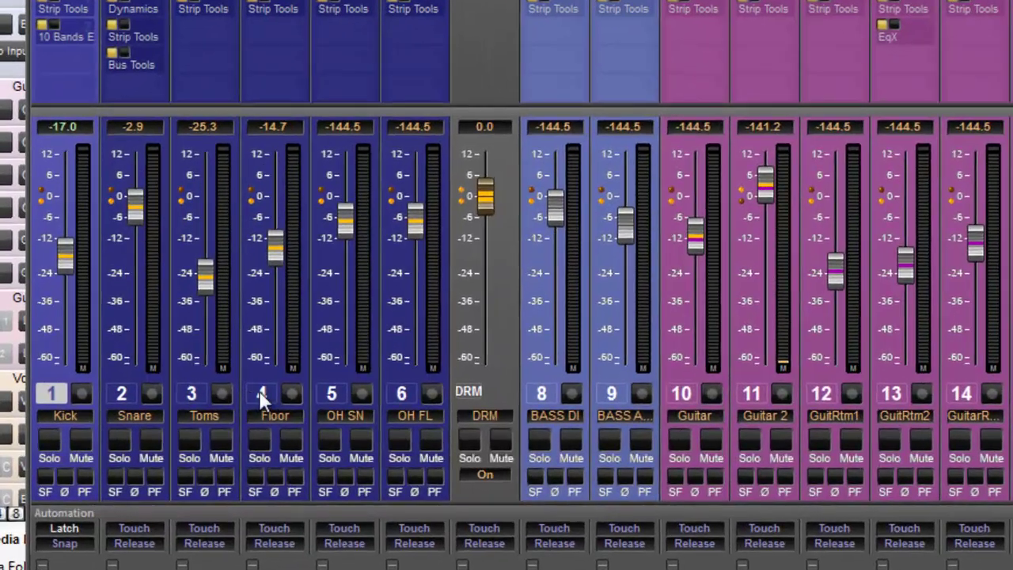
left_click(400, 394)
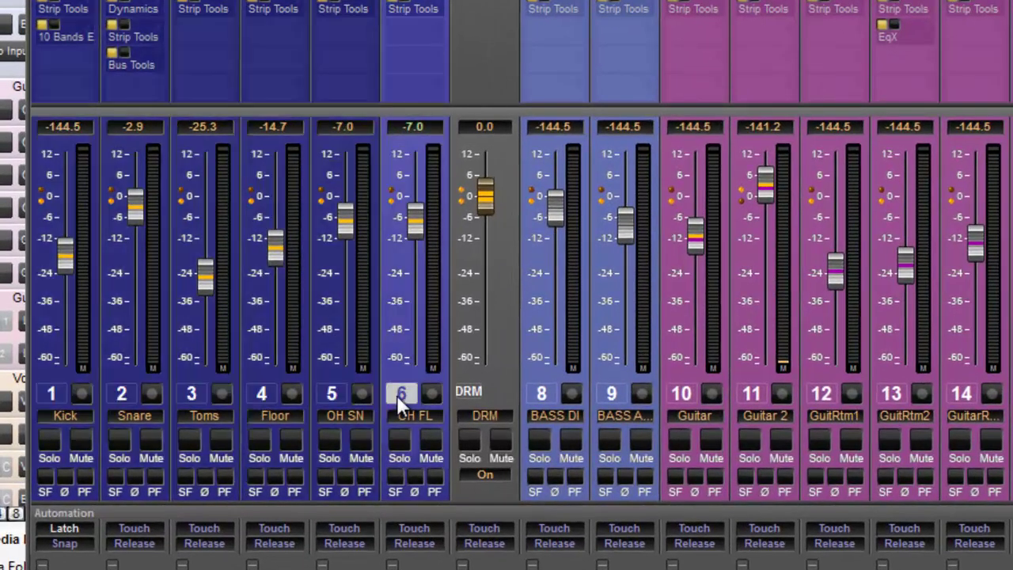
left_click(259, 393, "ctrl")
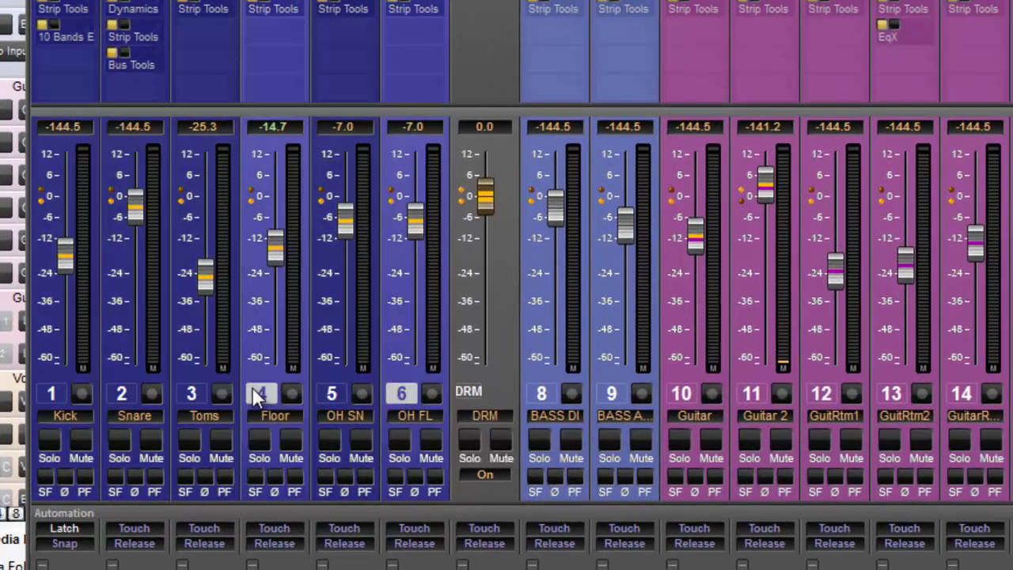
left_click(190, 393, "ctrl")
left_click(119, 393, "ctrl")
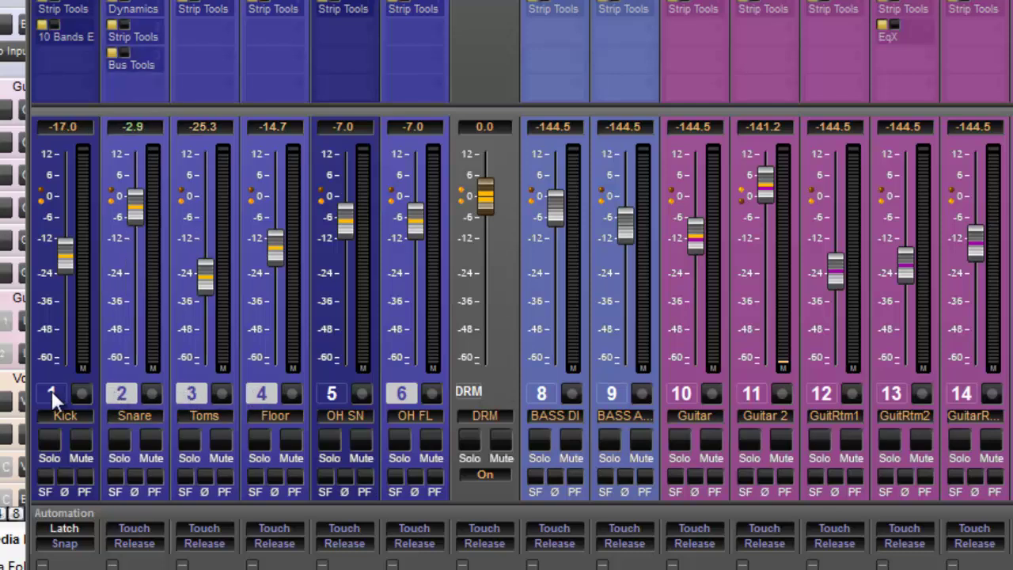
left_click(51, 395, "ctrl")
left_click(326, 394, "ctrl")
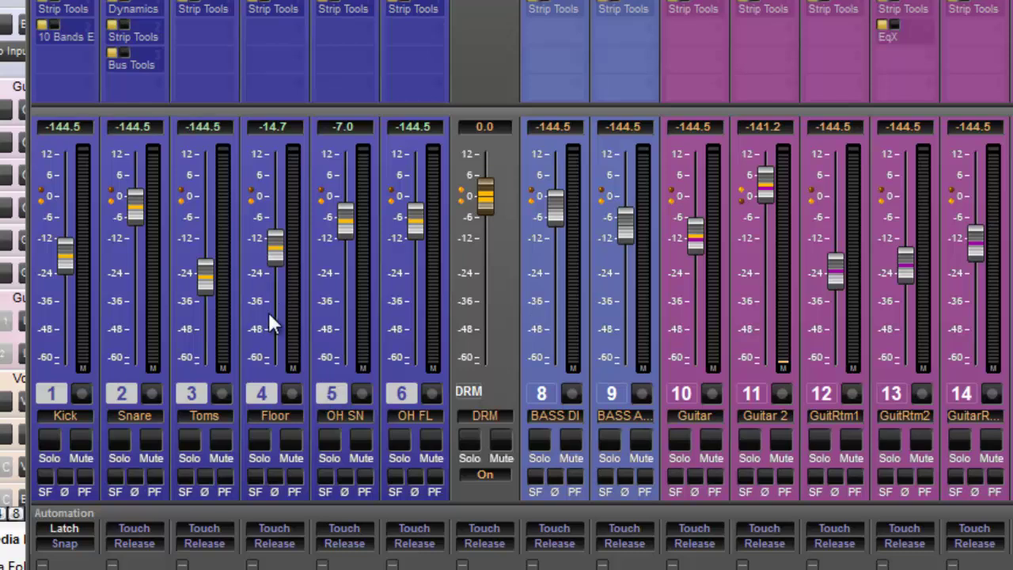
Reset the drum faders to 0 dB, lower Kick to -27.5 and Toms to -18.5 dB, enable aux send 2.
left_click(82, 390)
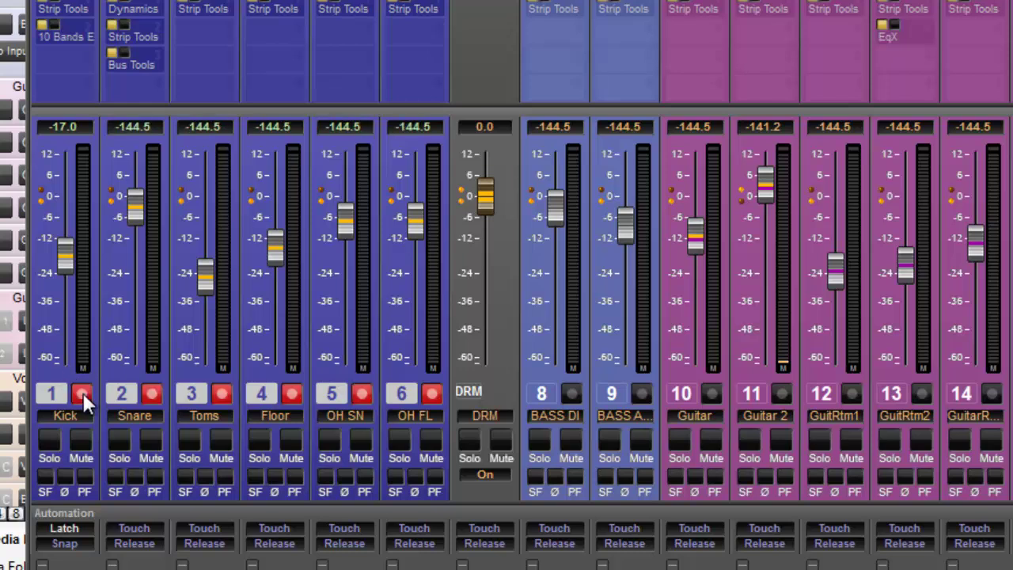
left_click(83, 392)
left_click(63, 254, "alt")
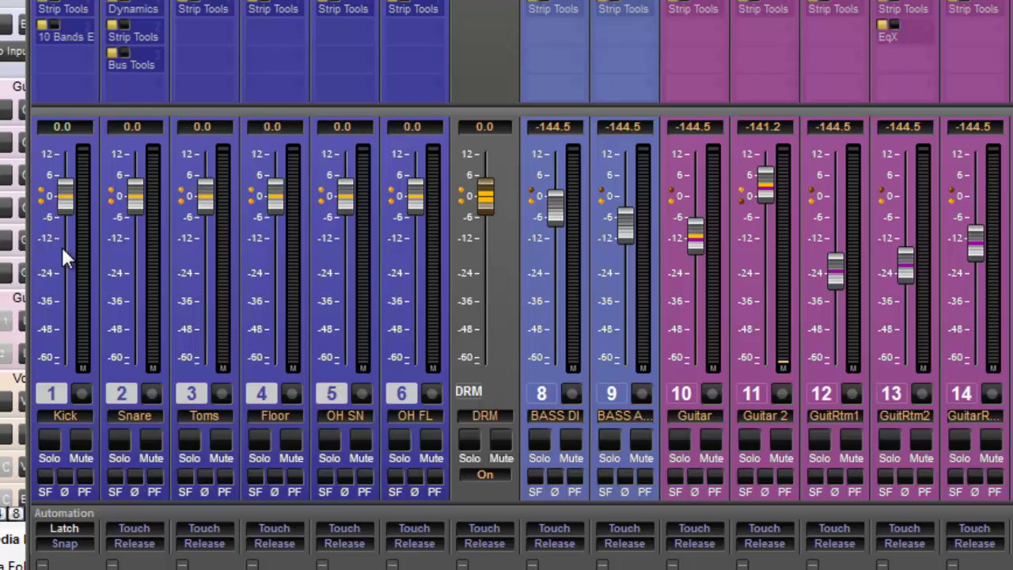
left_click_drag(72, 202, 71, 286)
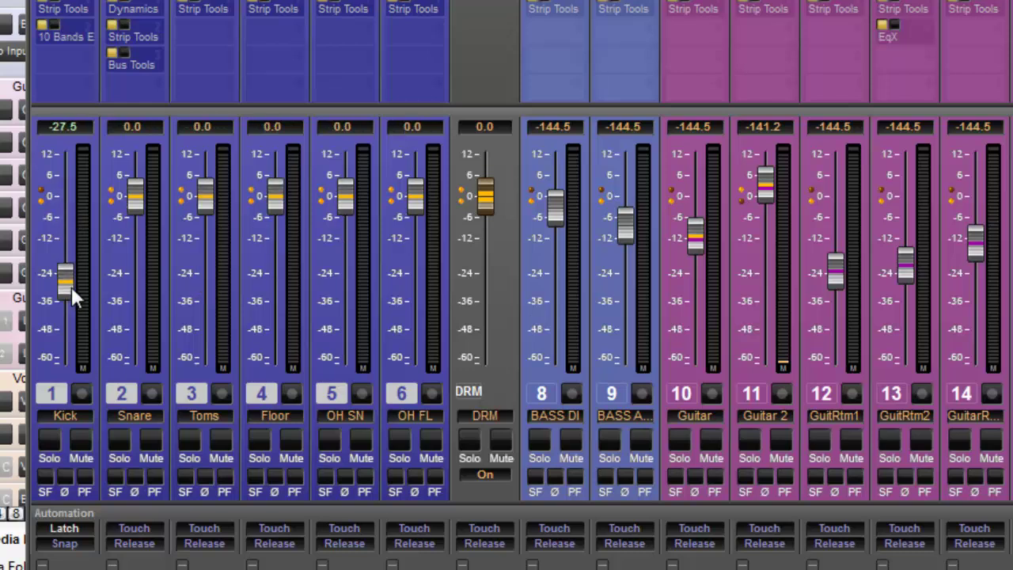
left_click_drag(206, 197, 205, 251)
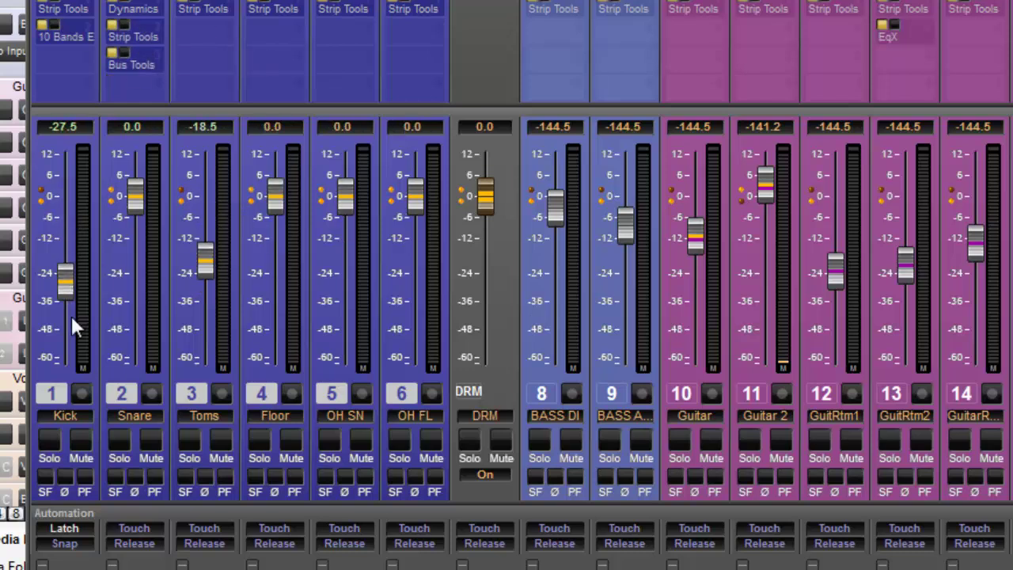
mouse_move(65, 289)
left_mouse_down()
mouse_move(64, 262)
mouse_move(65, 317)
mouse_move(66, 294)
left_mouse_up()
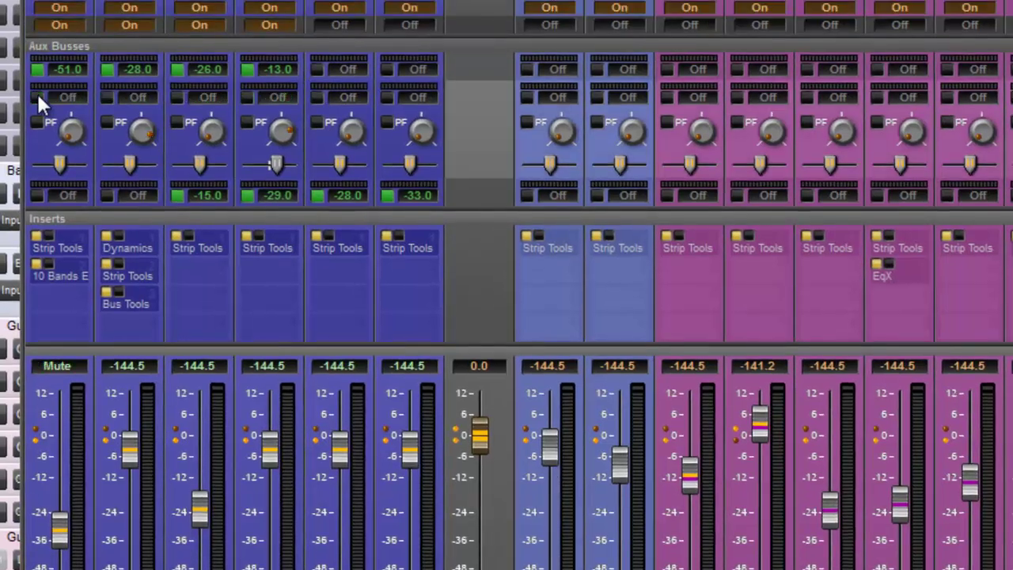
left_click(38, 93, "alt")
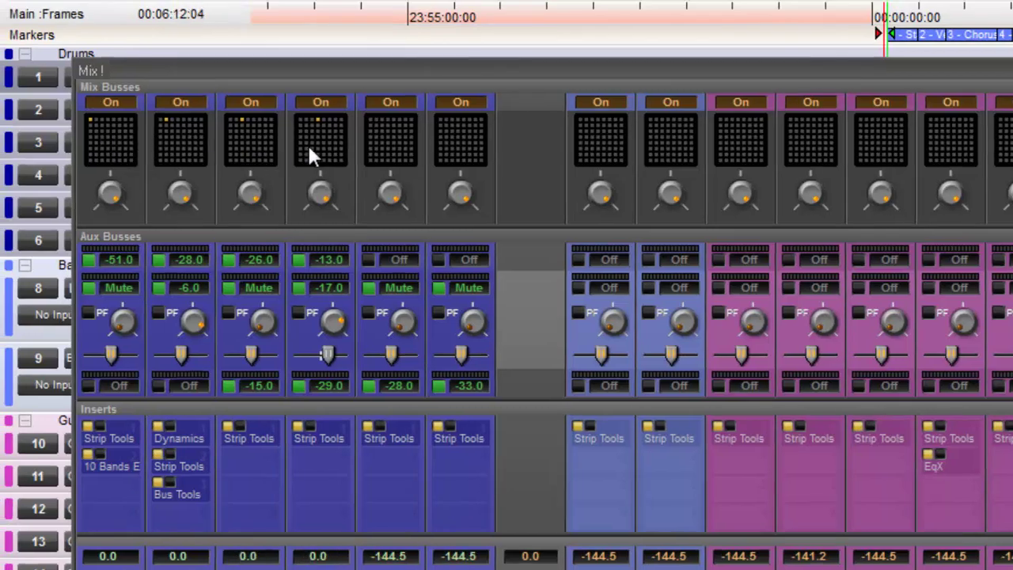
In MultiBus Routing for the Kick strip, step to Floor and remove its bus 4 assignment.
left_click(95, 141)
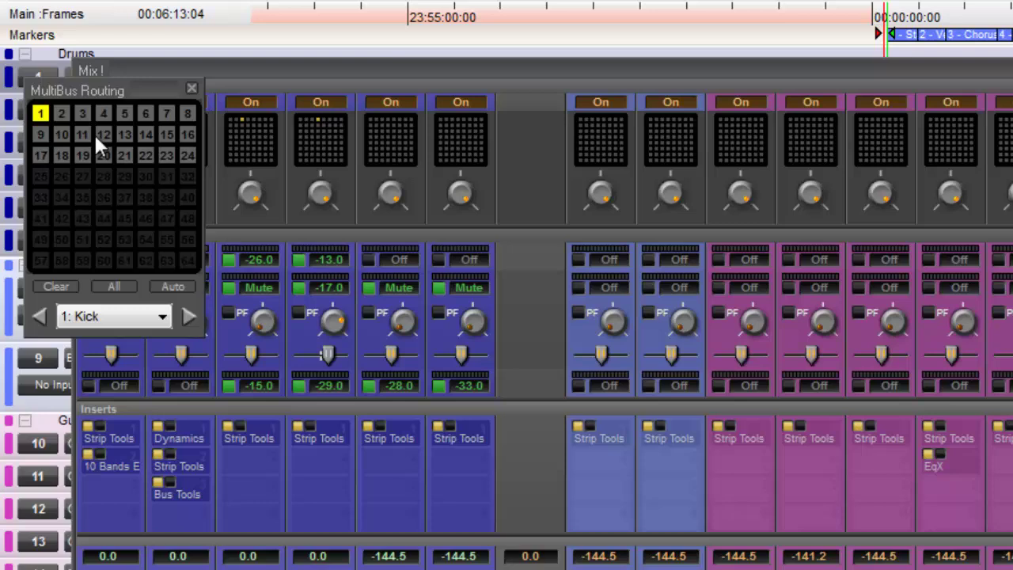
left_click(191, 315)
left_click(191, 315)
left_click(191, 315)
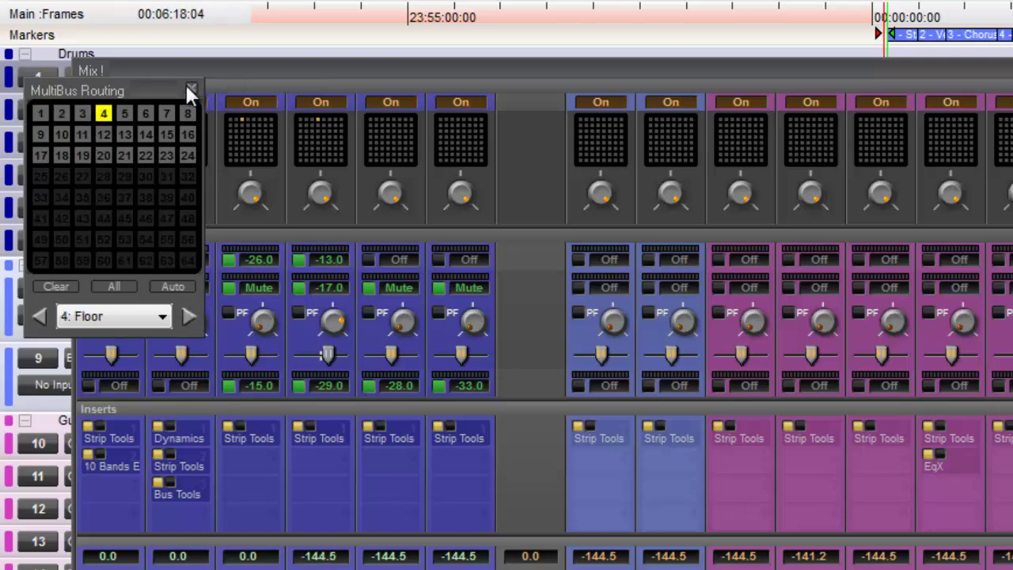
left_click(102, 113)
Remove Snare's bus 2 and Kick's bus 1 assignments, then route Kick to bus 1.
left_click(38, 316)
left_click(39, 317)
left_click(63, 114)
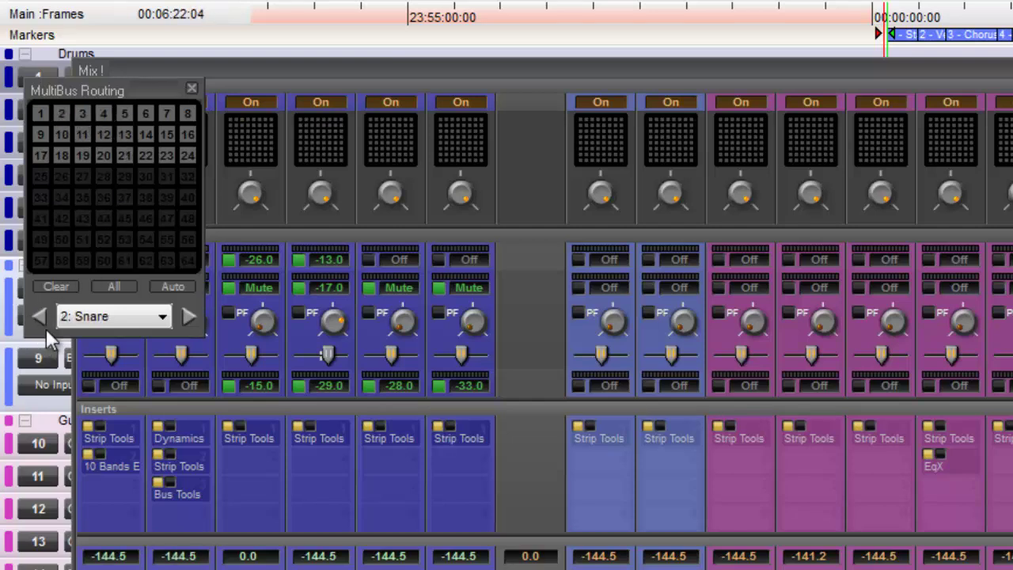
left_click(38, 316)
left_click(40, 114)
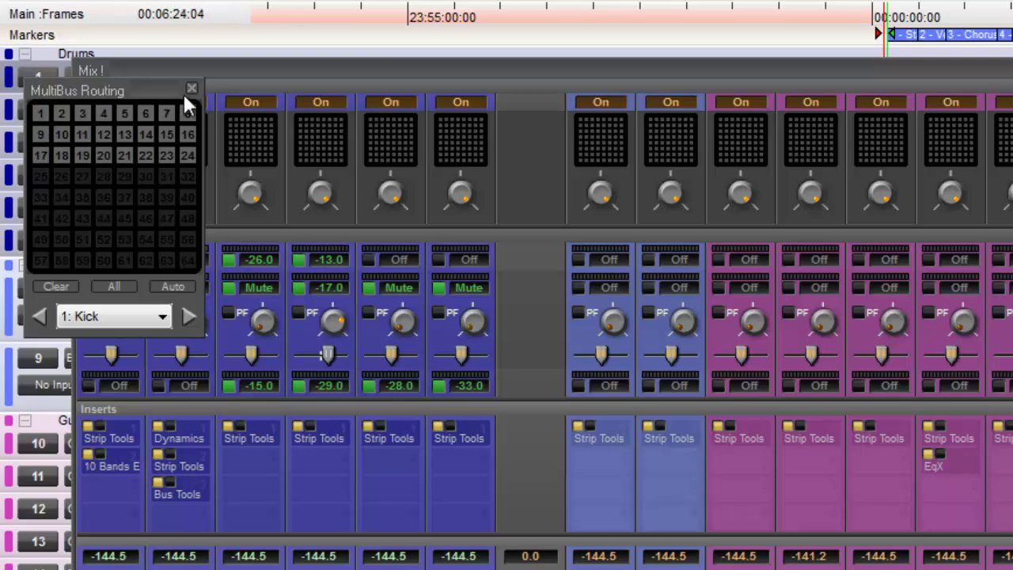
left_click_drag(163, 95, 645, 173)
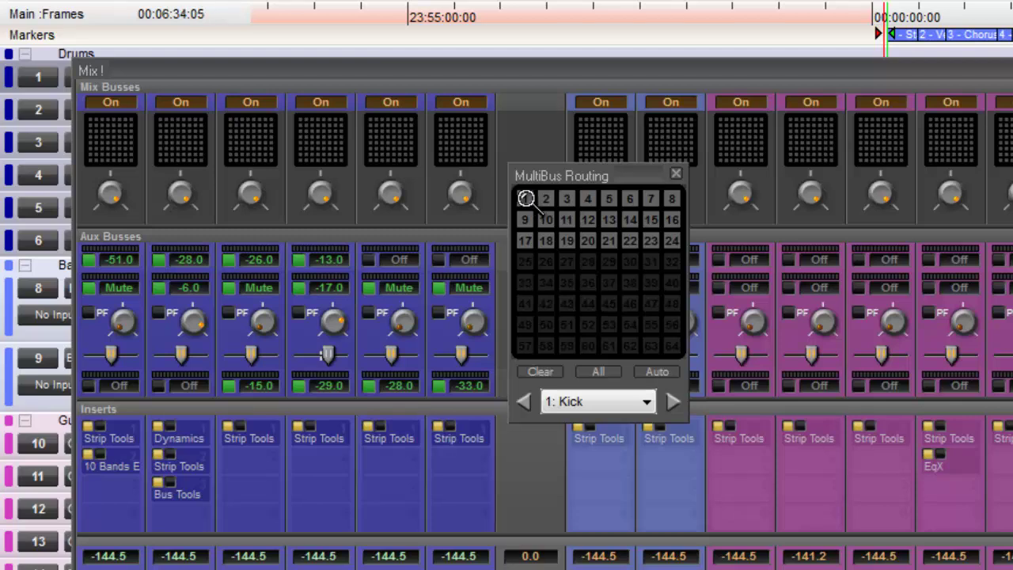
left_click(526, 201)
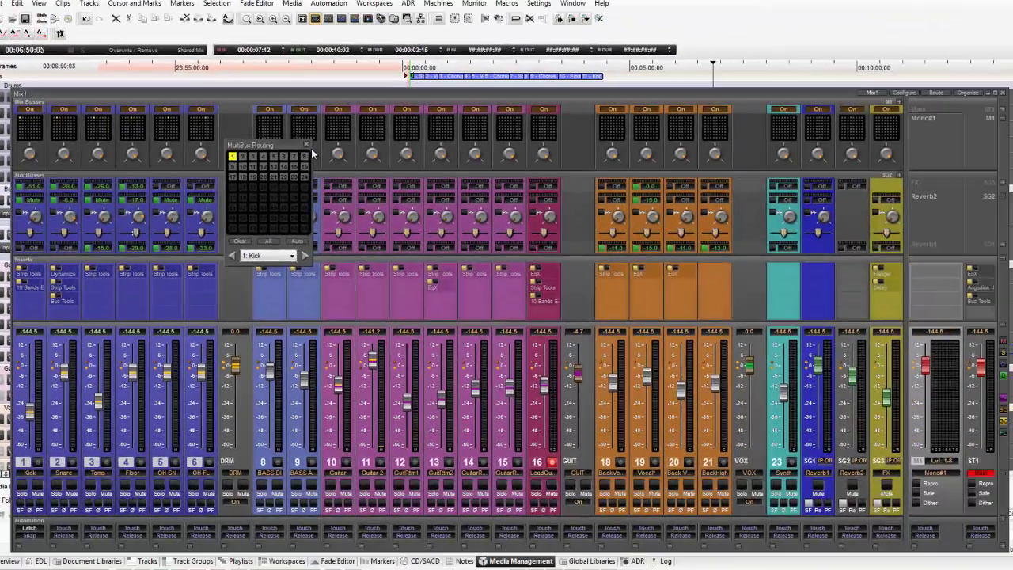
Close the MultiBus Routing popup and select strips 1 to 3: Kick, Snare and Toms.
left_click(676, 173)
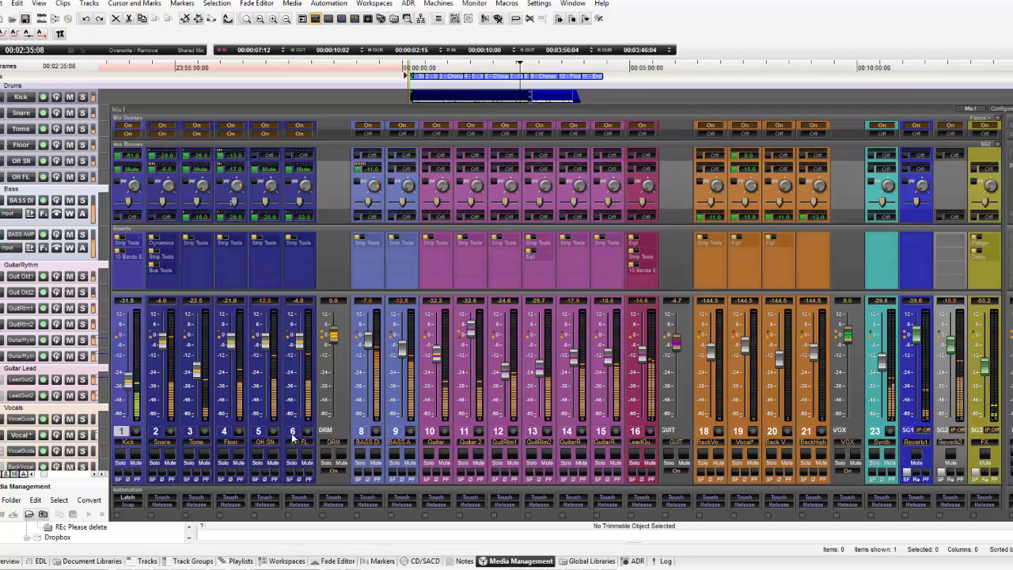
left_click(292, 433, "shift")
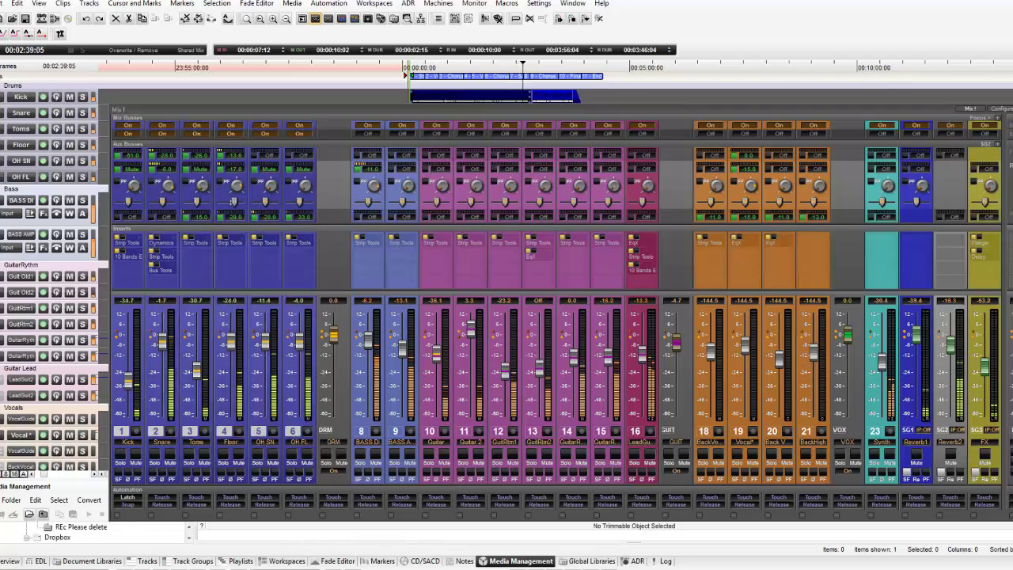
left_click(134, 444)
left_click(187, 444, "shift")
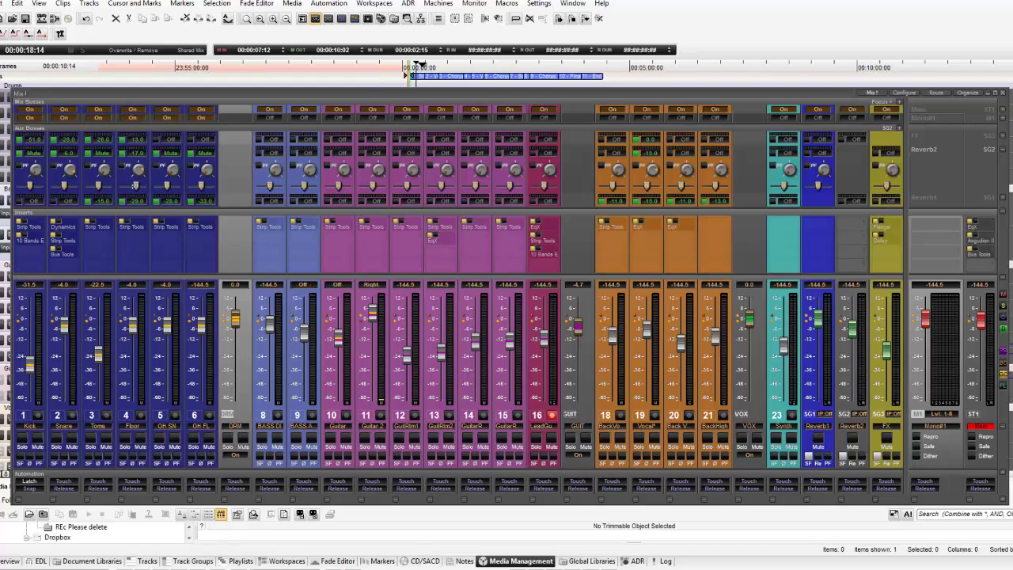
Start playback and select channel 5, Kick and BASS DI strips while the meters run.
key("space")
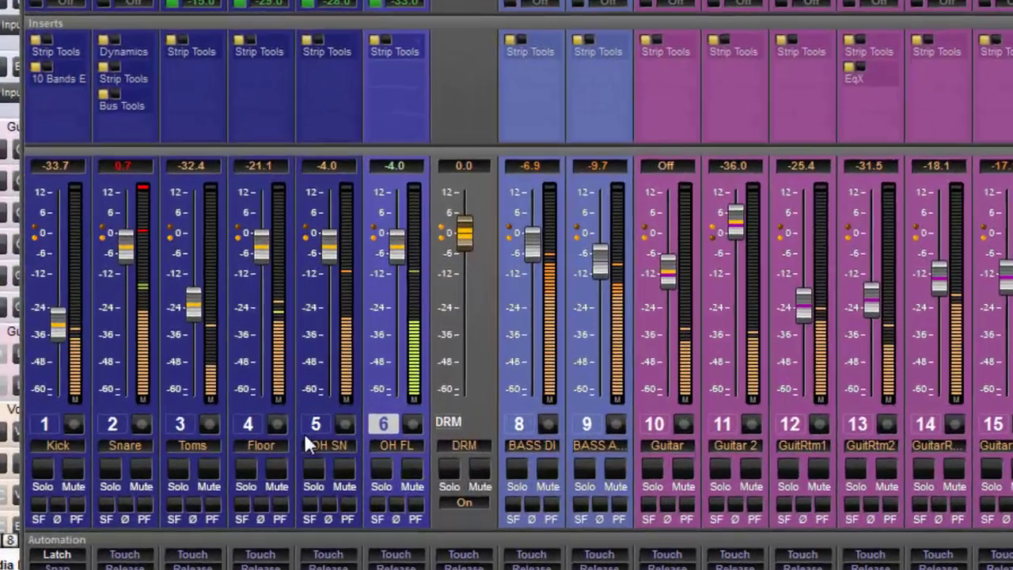
left_click(159, 415)
left_click(58, 423)
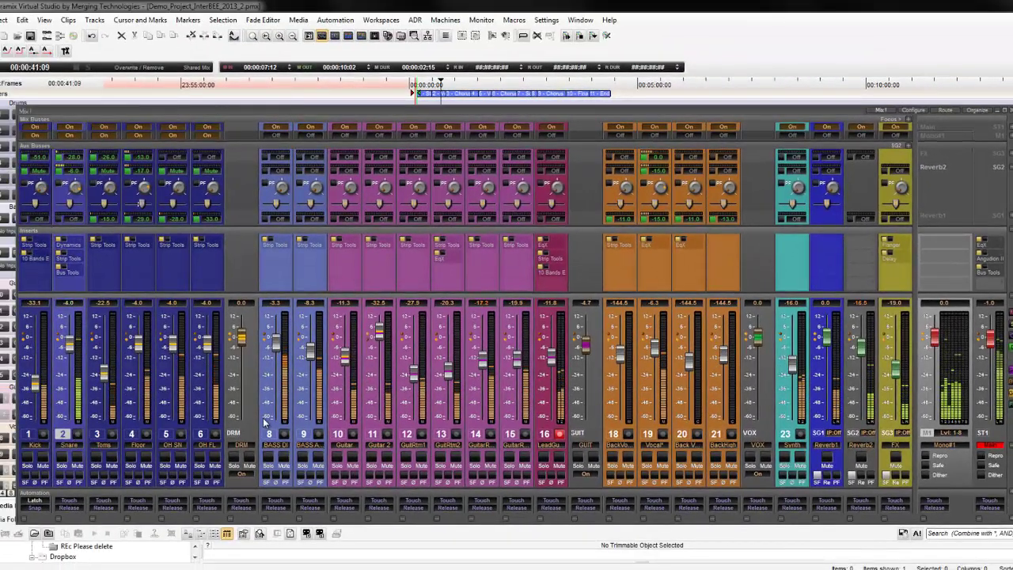
left_click(269, 435)
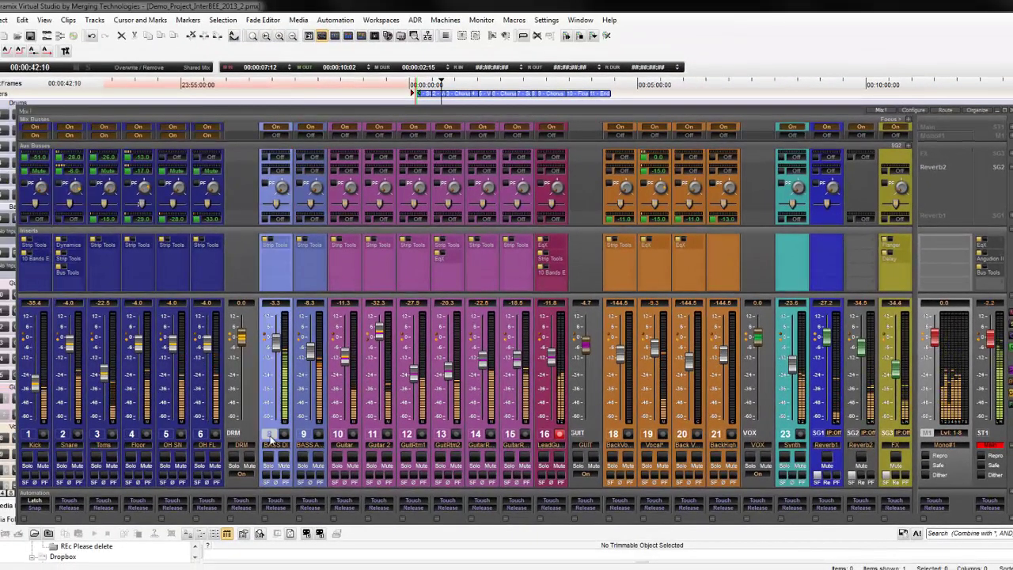
left_click(29, 433)
left_click(201, 435, "shift")
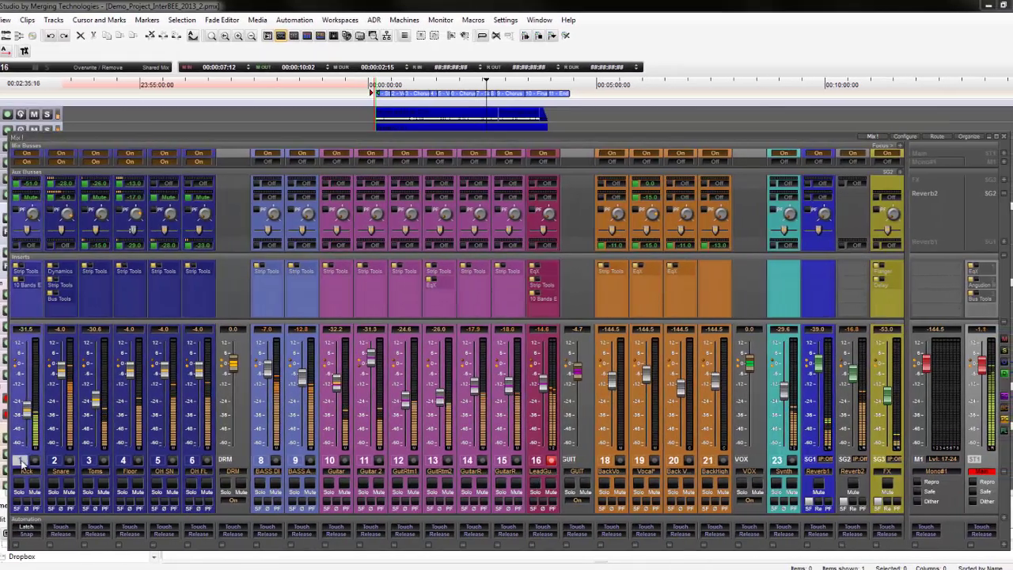
left_click(53, 460)
left_click(91, 463)
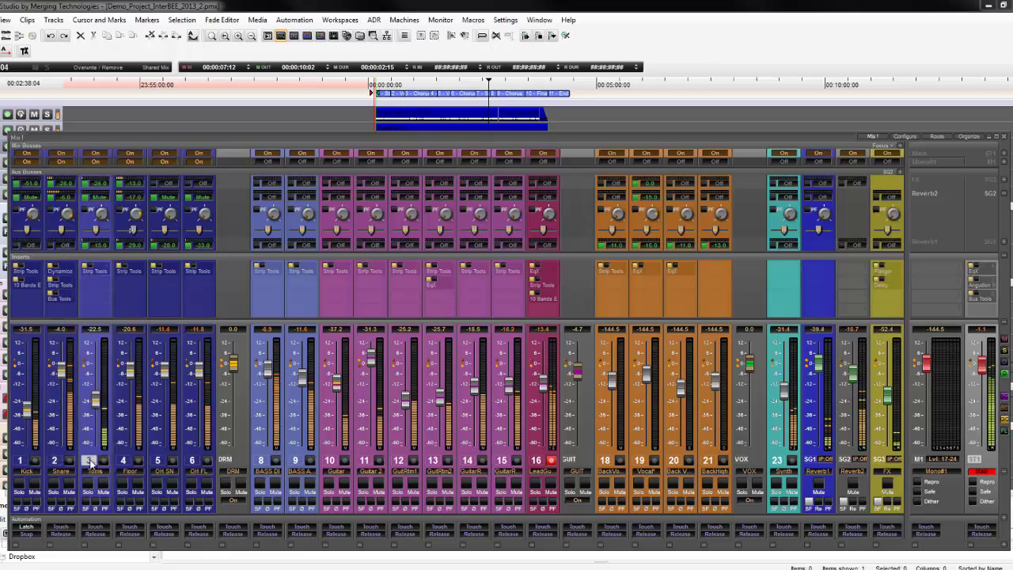
left_click(126, 464)
left_click(159, 465)
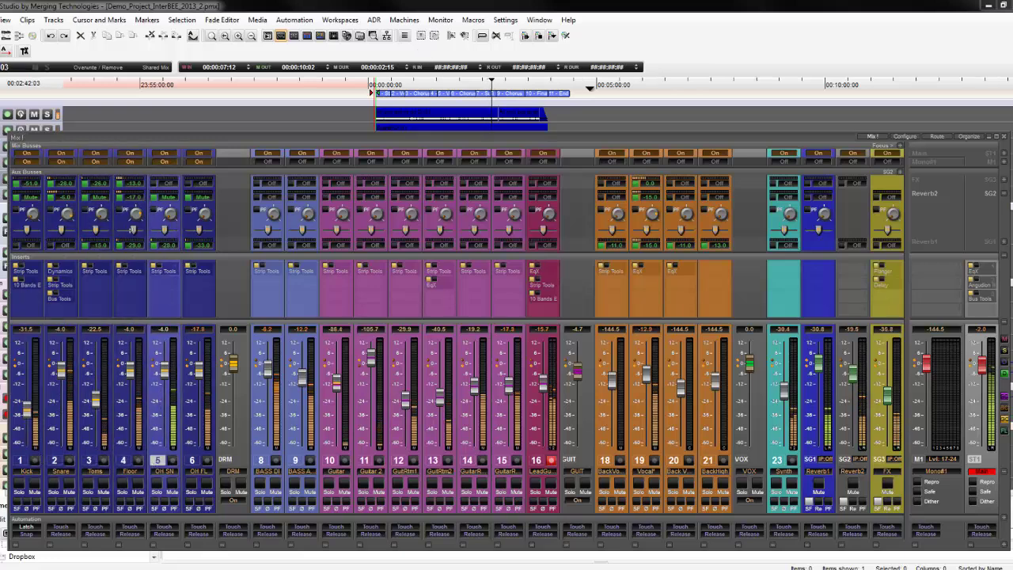
left_click(569, 114)
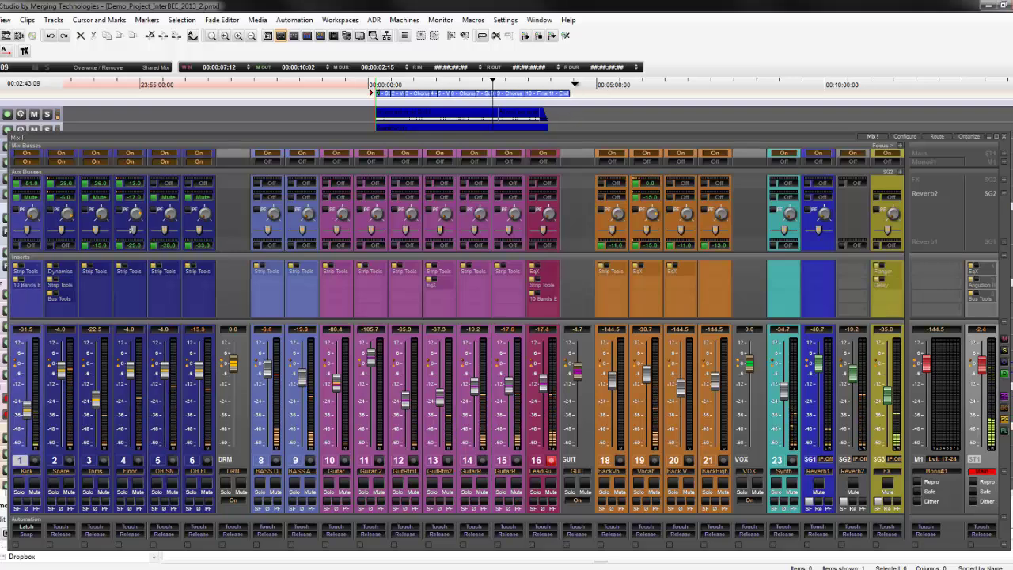
Move the playhead later and show the signal flow of Toms, then drum strips 1–6.
left_click(574, 116)
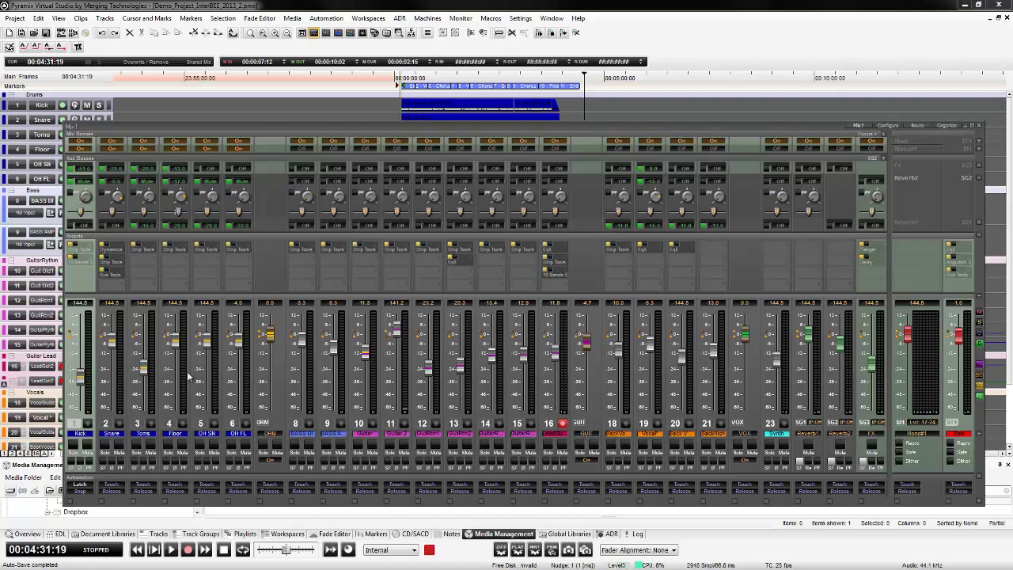
left_click(143, 372)
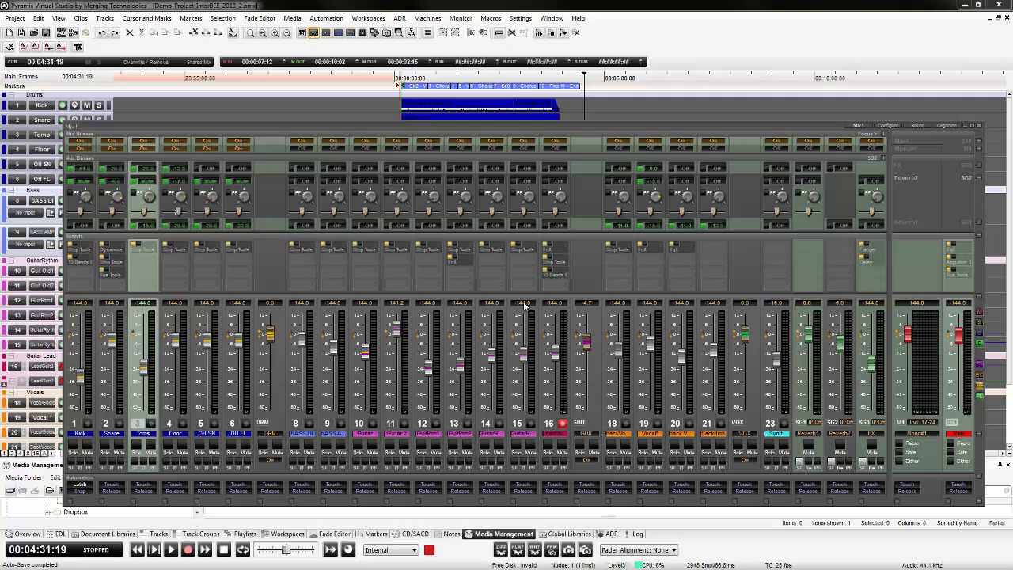
left_click(70, 425)
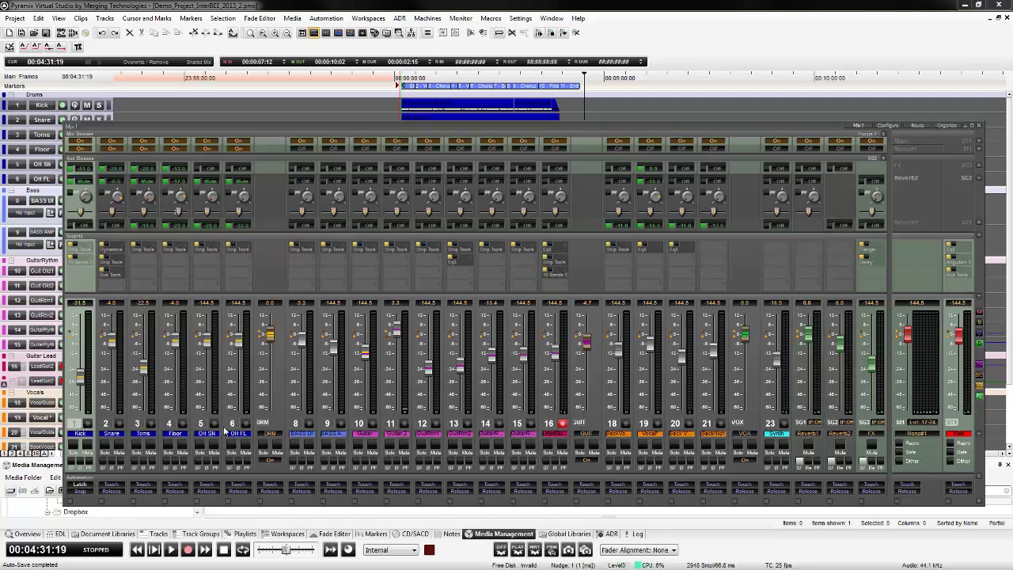
left_click(232, 425, "shift")
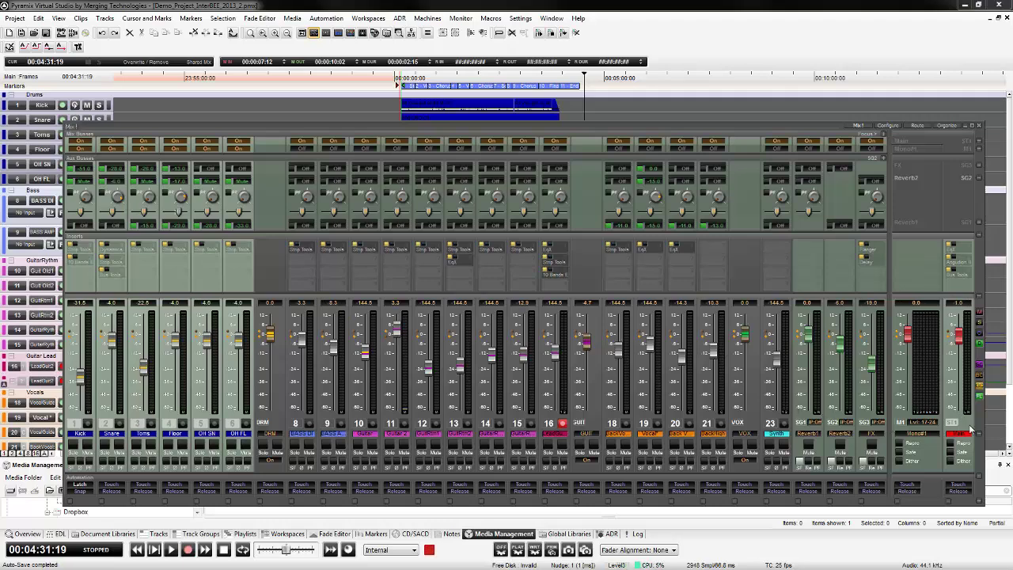
Show the signal flow of strips 8–10 from BASS DI, then reselect drum strips 1–6.
left_click(295, 425)
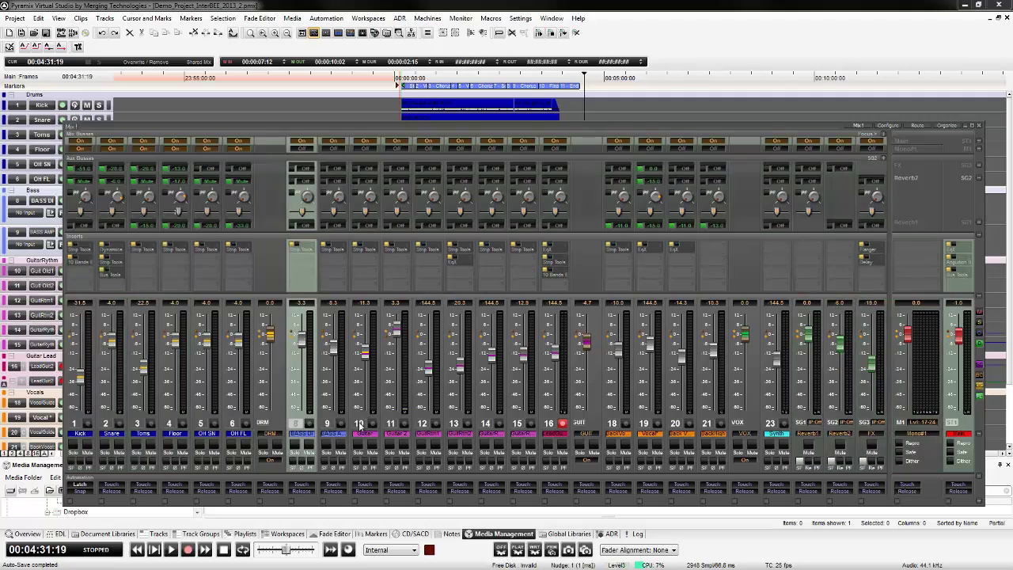
left_click(360, 426, "shift")
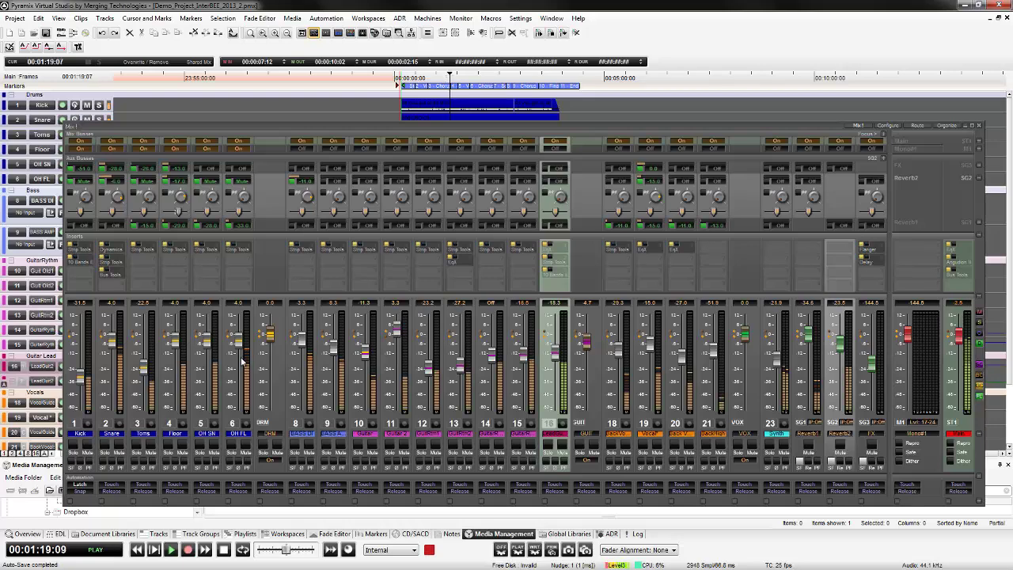
left_click(74, 423)
left_click(233, 426, "shift")
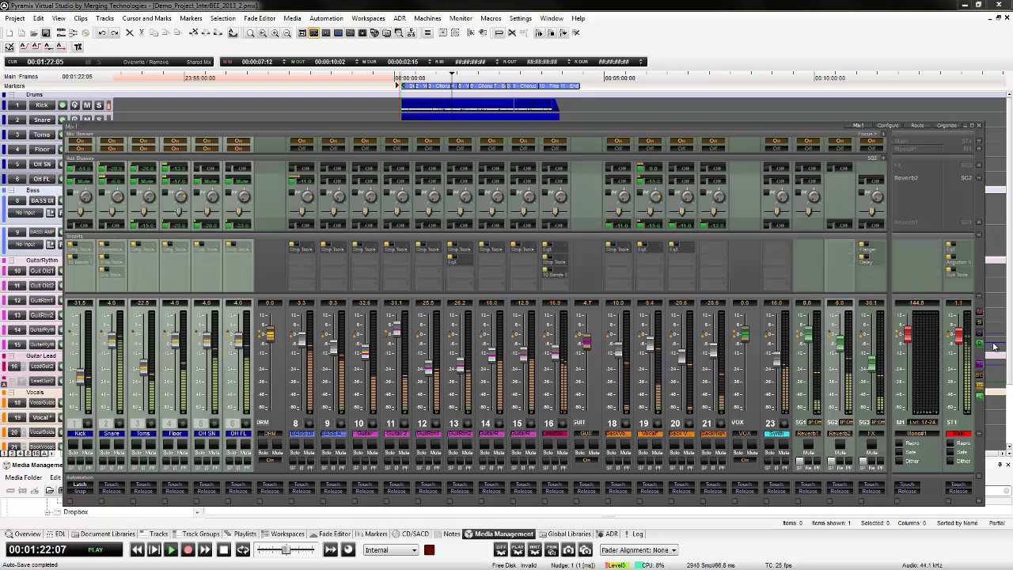
left_click(981, 395)
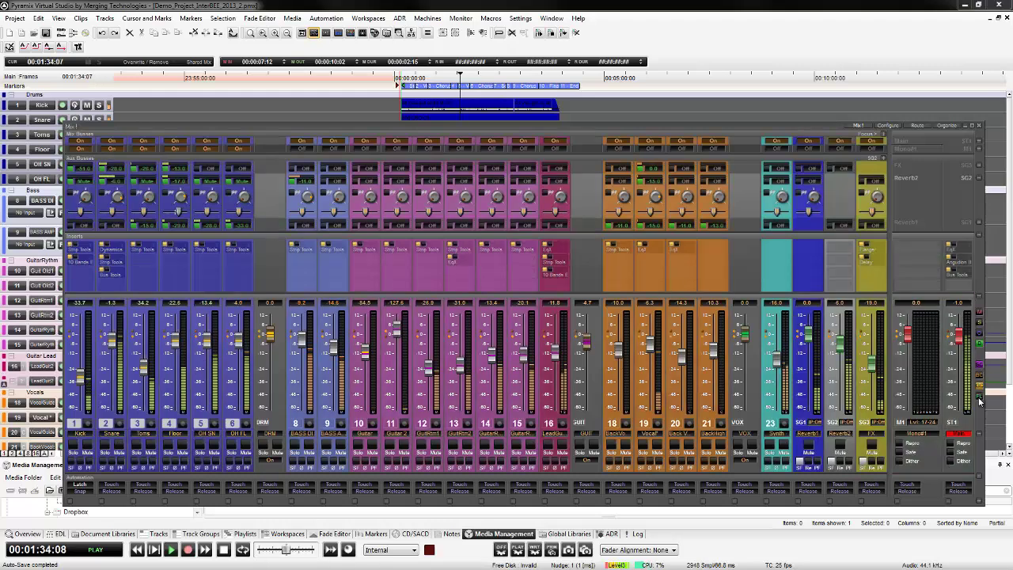
left_click_drag(979, 402, 445, 402)
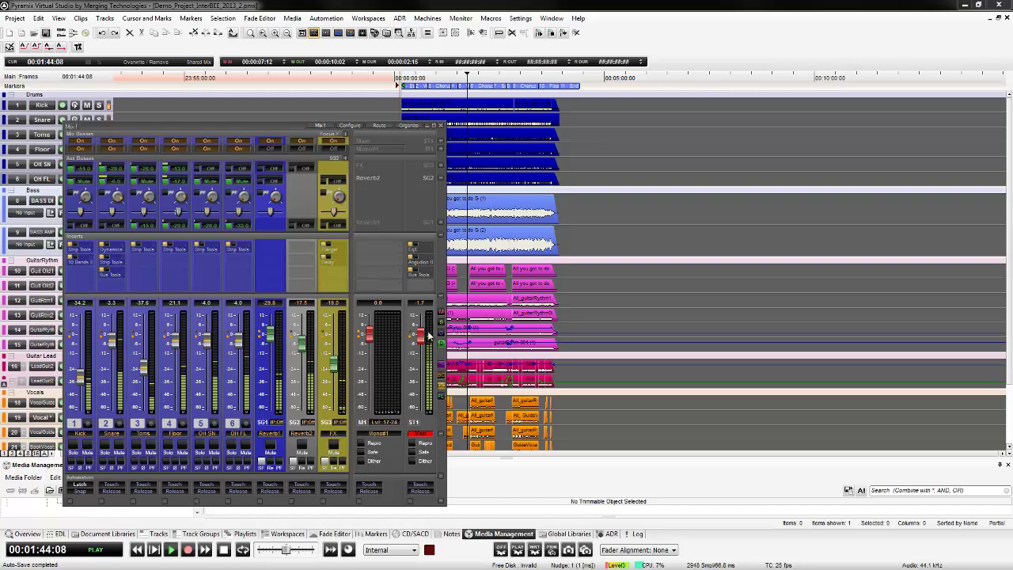
left_click(442, 402)
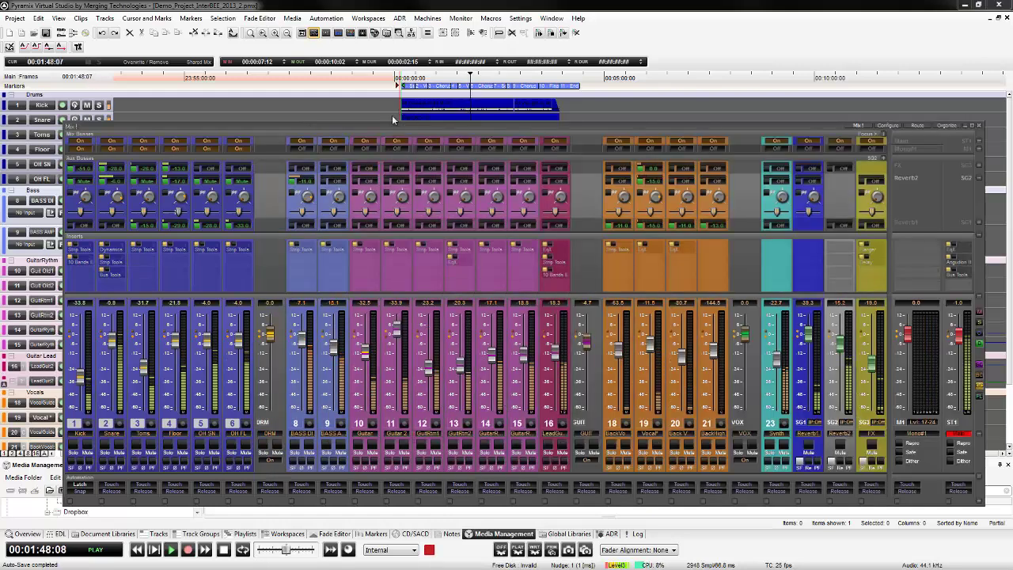
Select the Kick, Snare and Toms tracks in the timeline and map that selection to the console.
left_click_drag(387, 125, 446, 188)
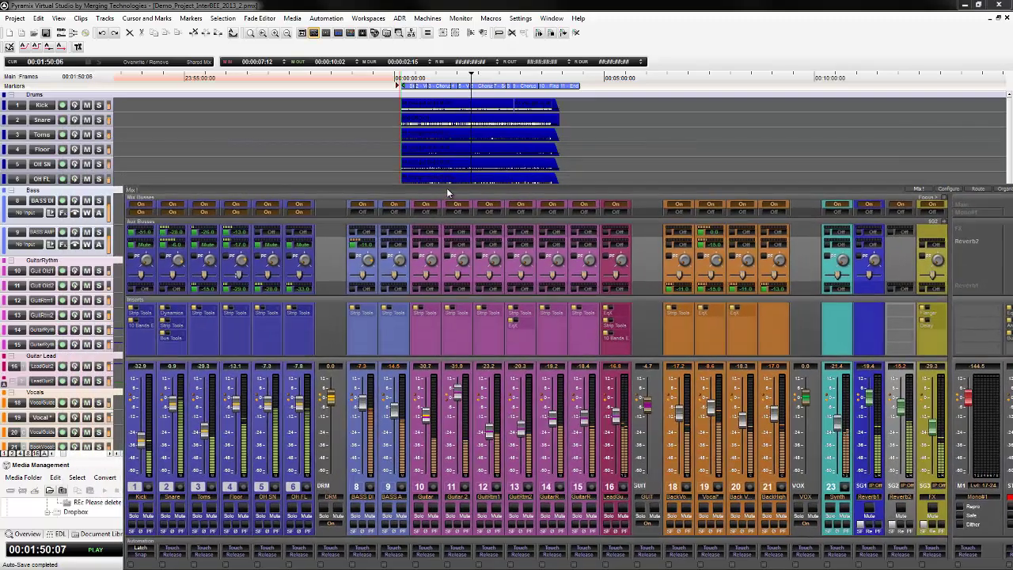
left_click_drag(355, 106, 373, 143)
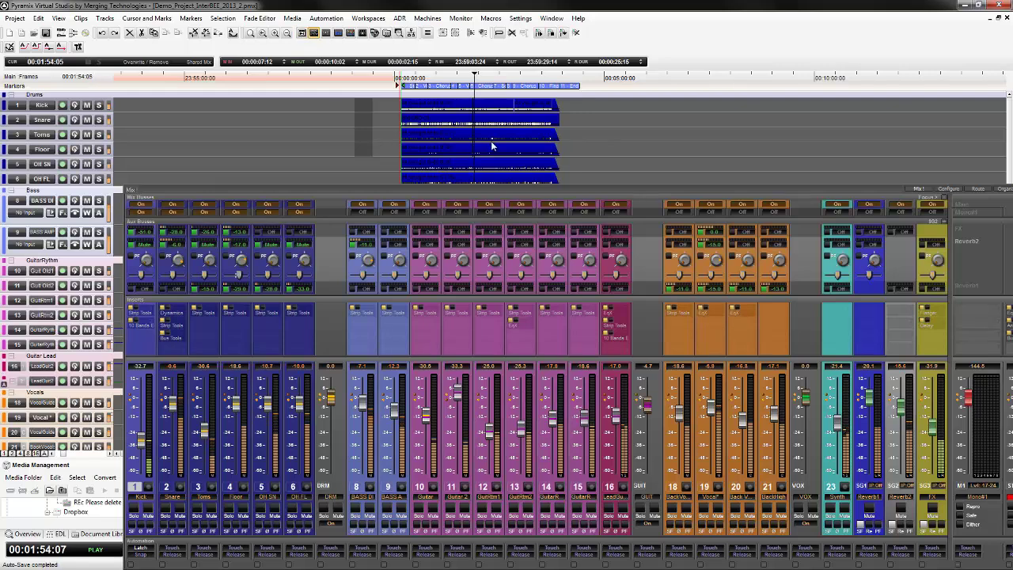
left_click(466, 133)
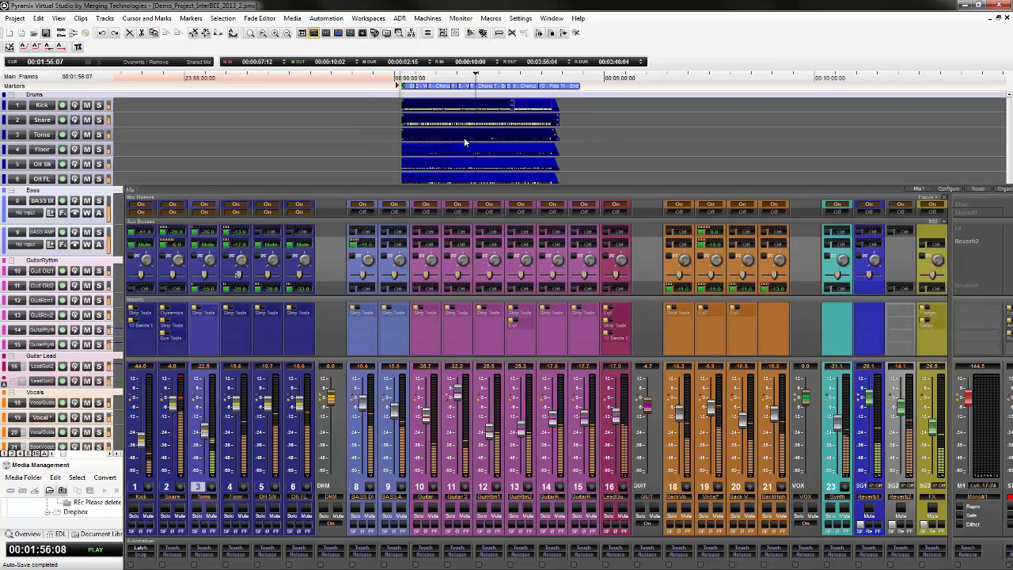
left_click(223, 18)
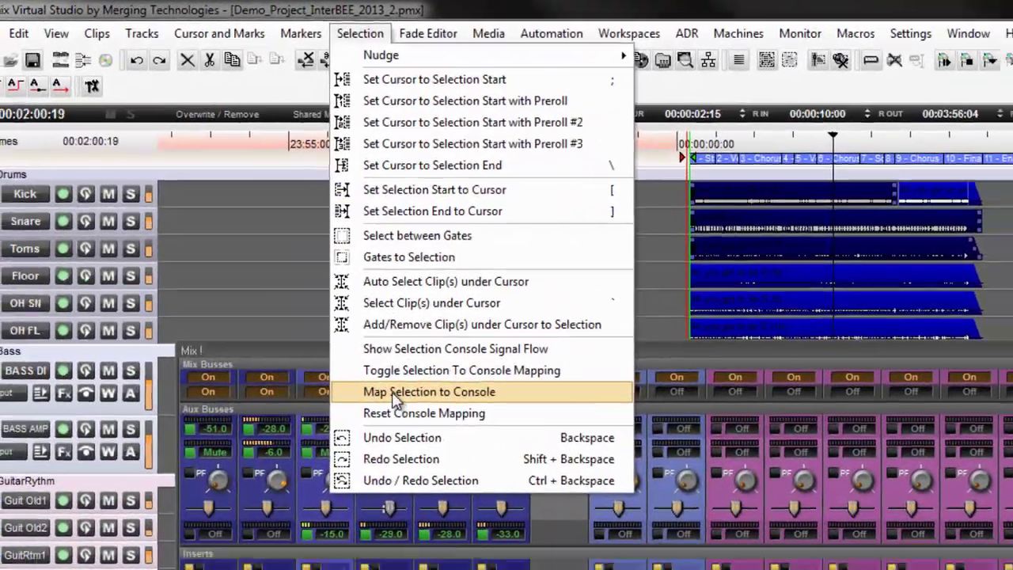
left_click(394, 396)
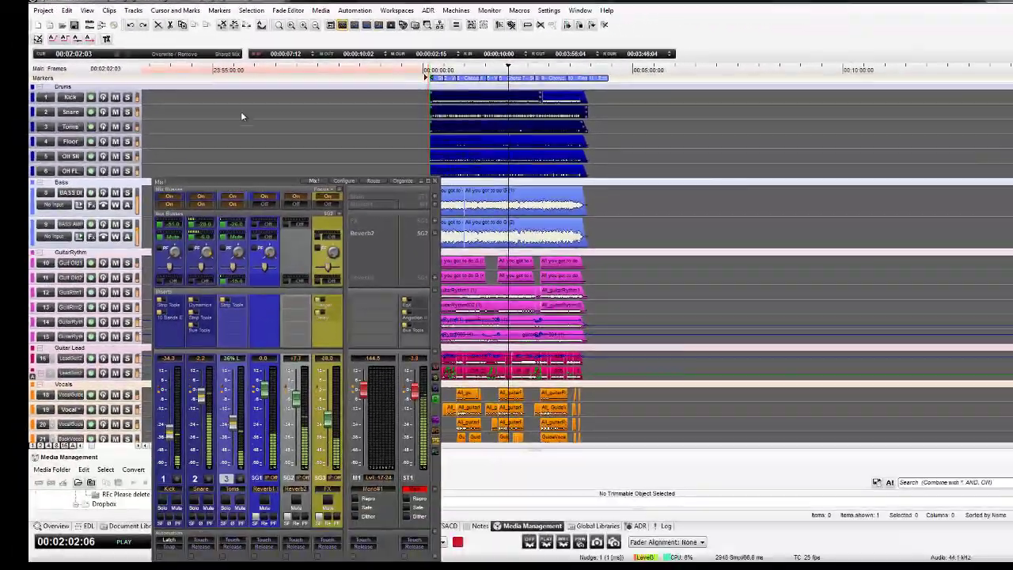